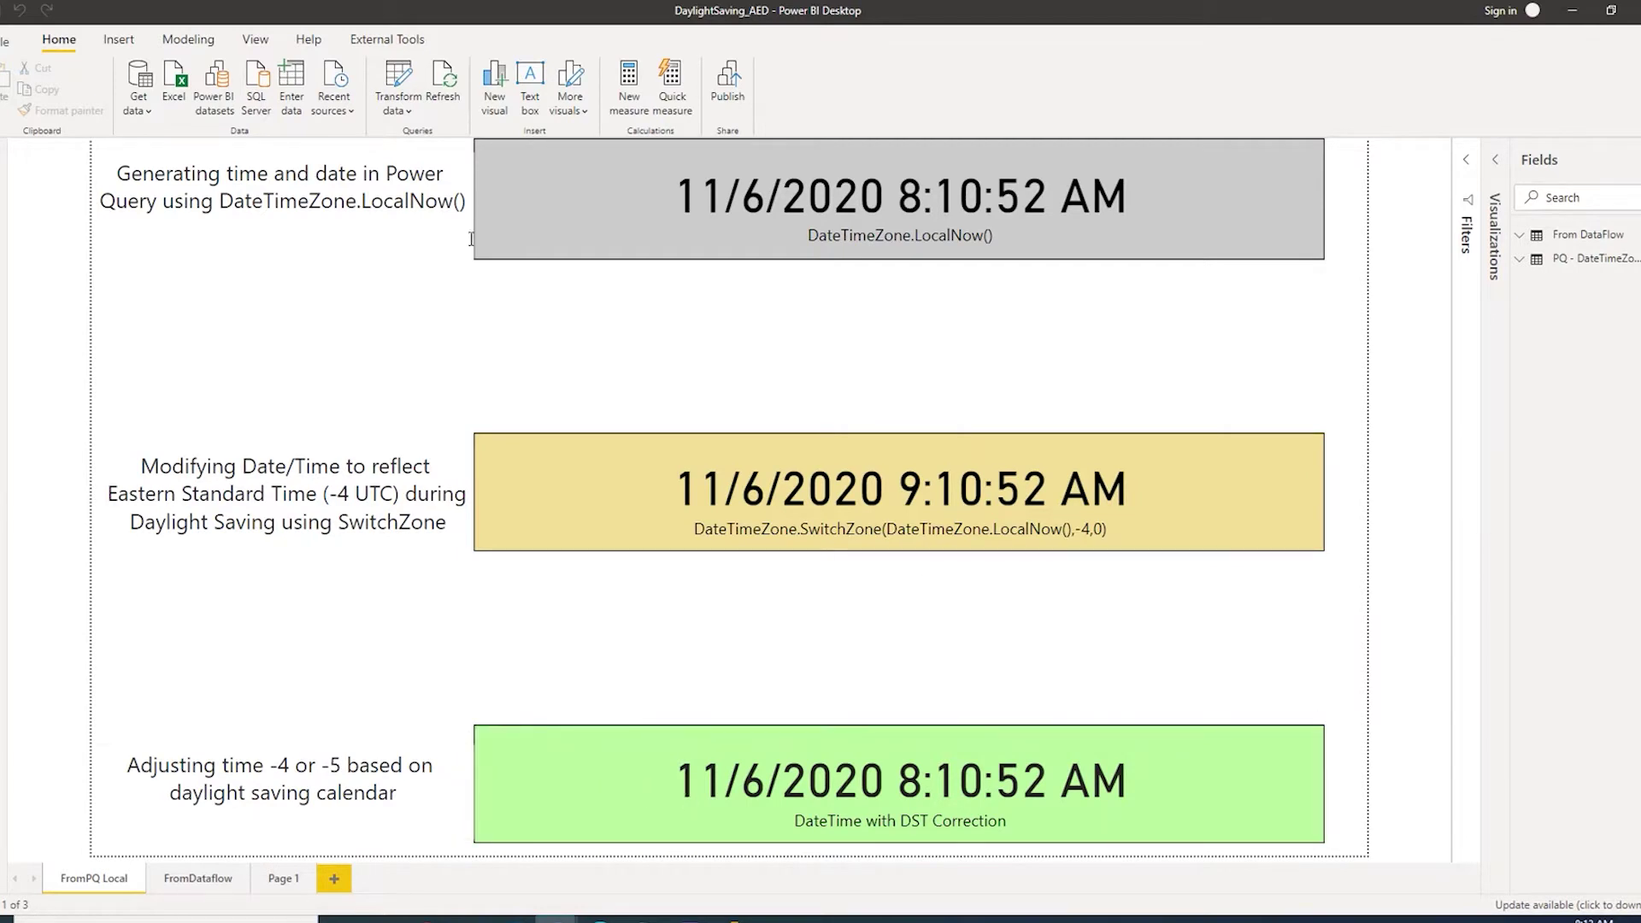
# Bring Power Query Editor forward and open the Get_DST_TimeFrame query
pyautogui.moveTo(731, 919)
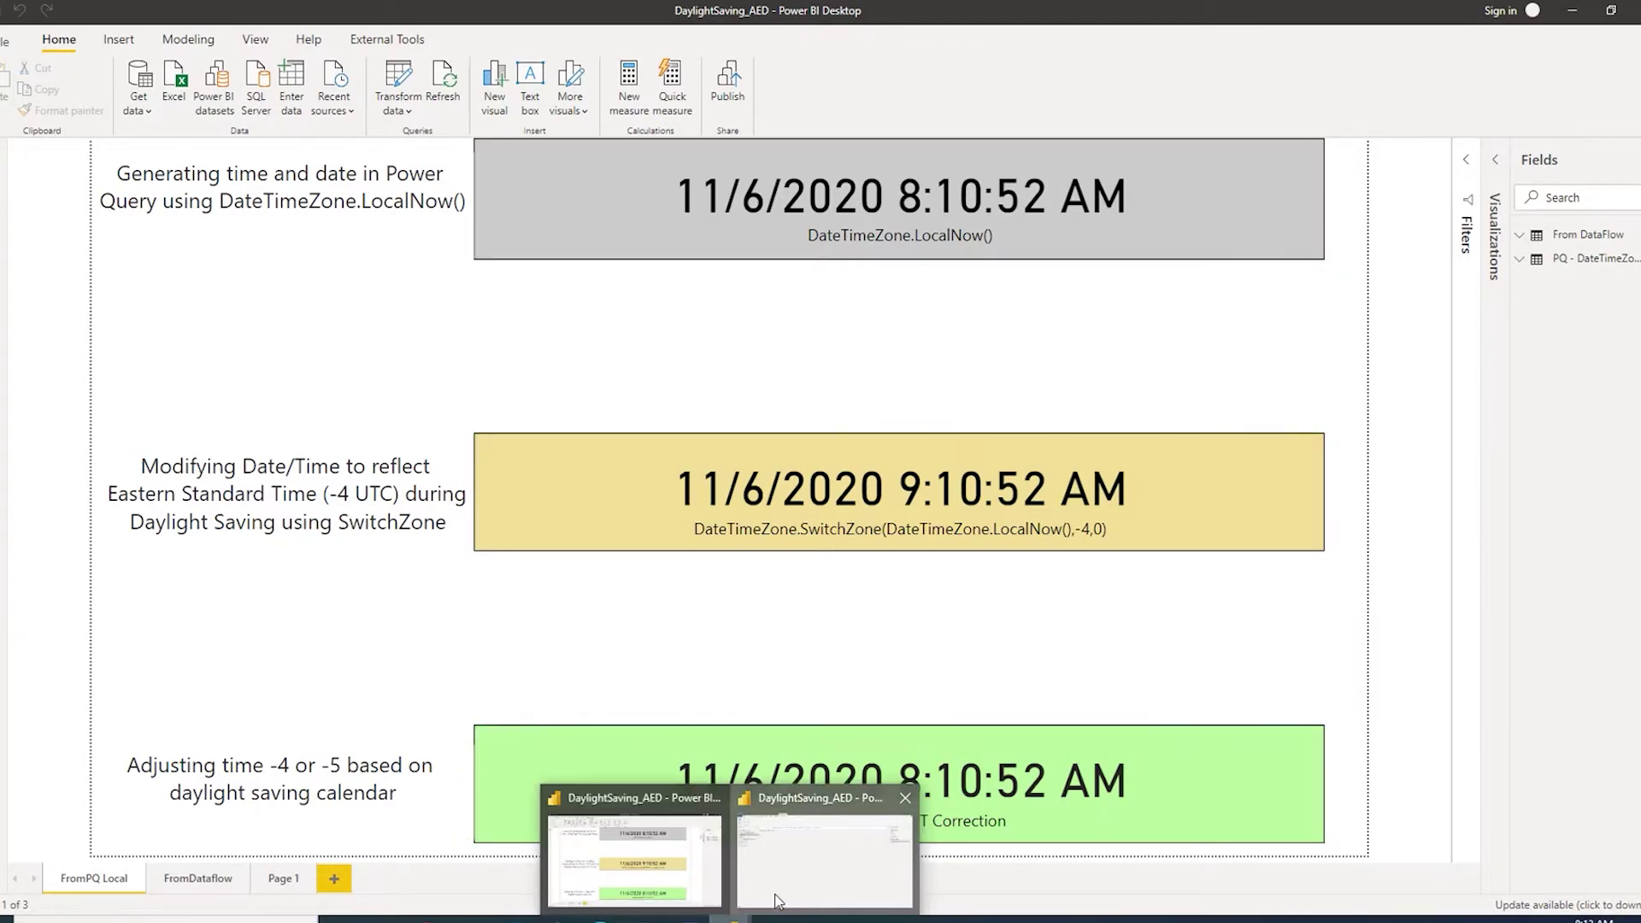
pyautogui.click(825, 855)
pyautogui.click(81, 167)
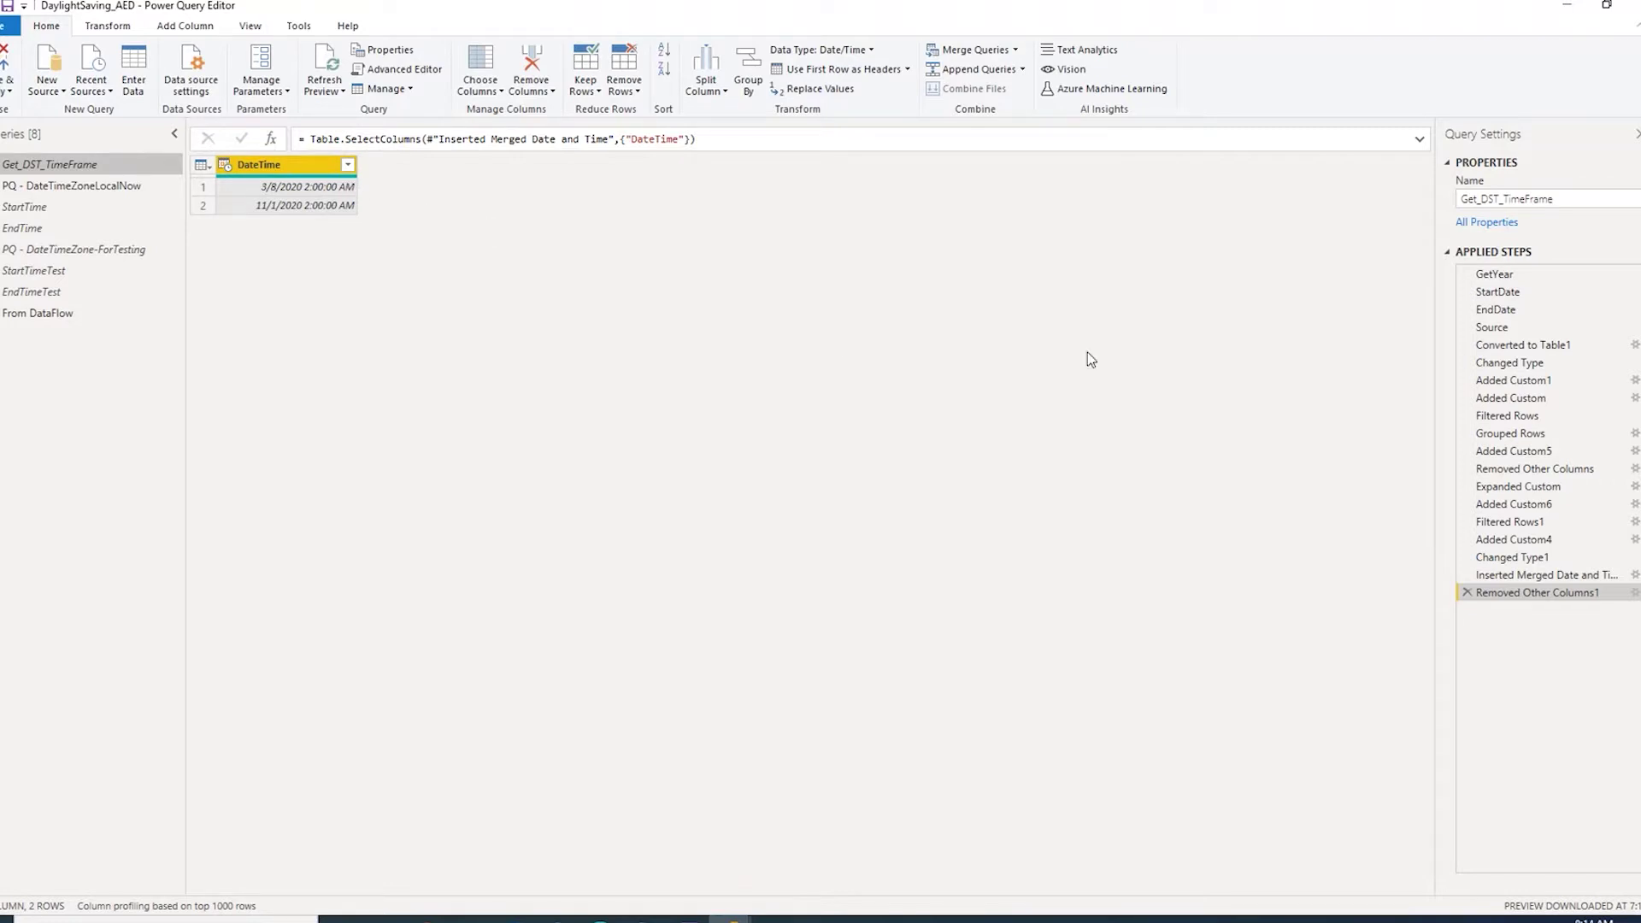
# Review GetYear (2020), StartDate 3/1/2020, EndDate 11/30/2020, and the day list converted to a date table
pyautogui.click(1493, 274)
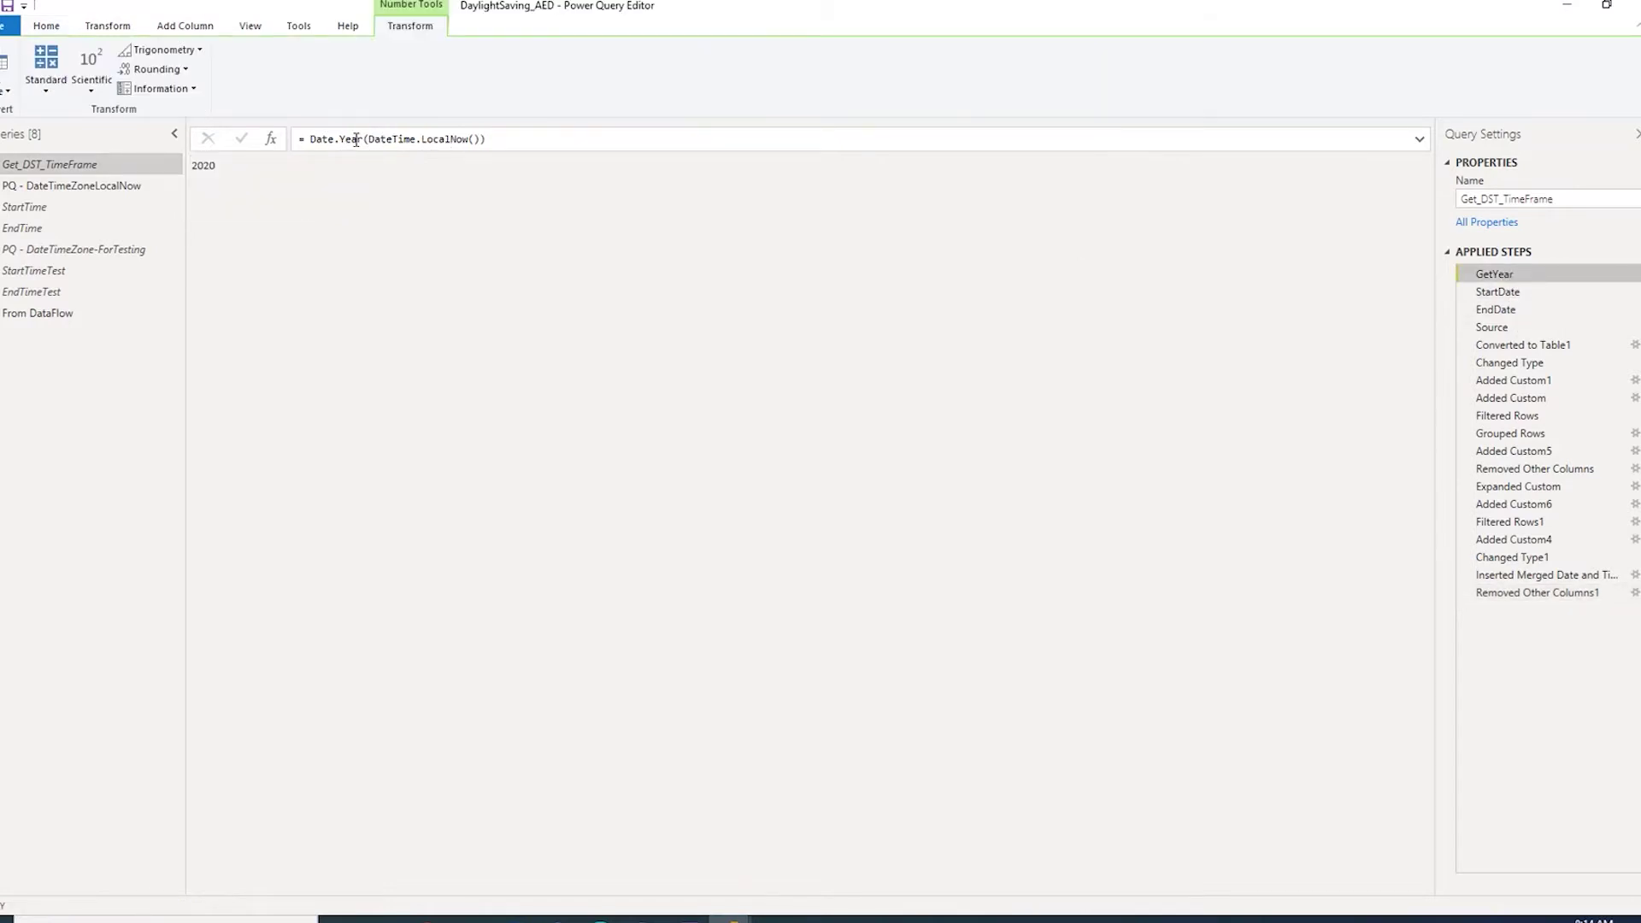
pyautogui.click(1523, 291)
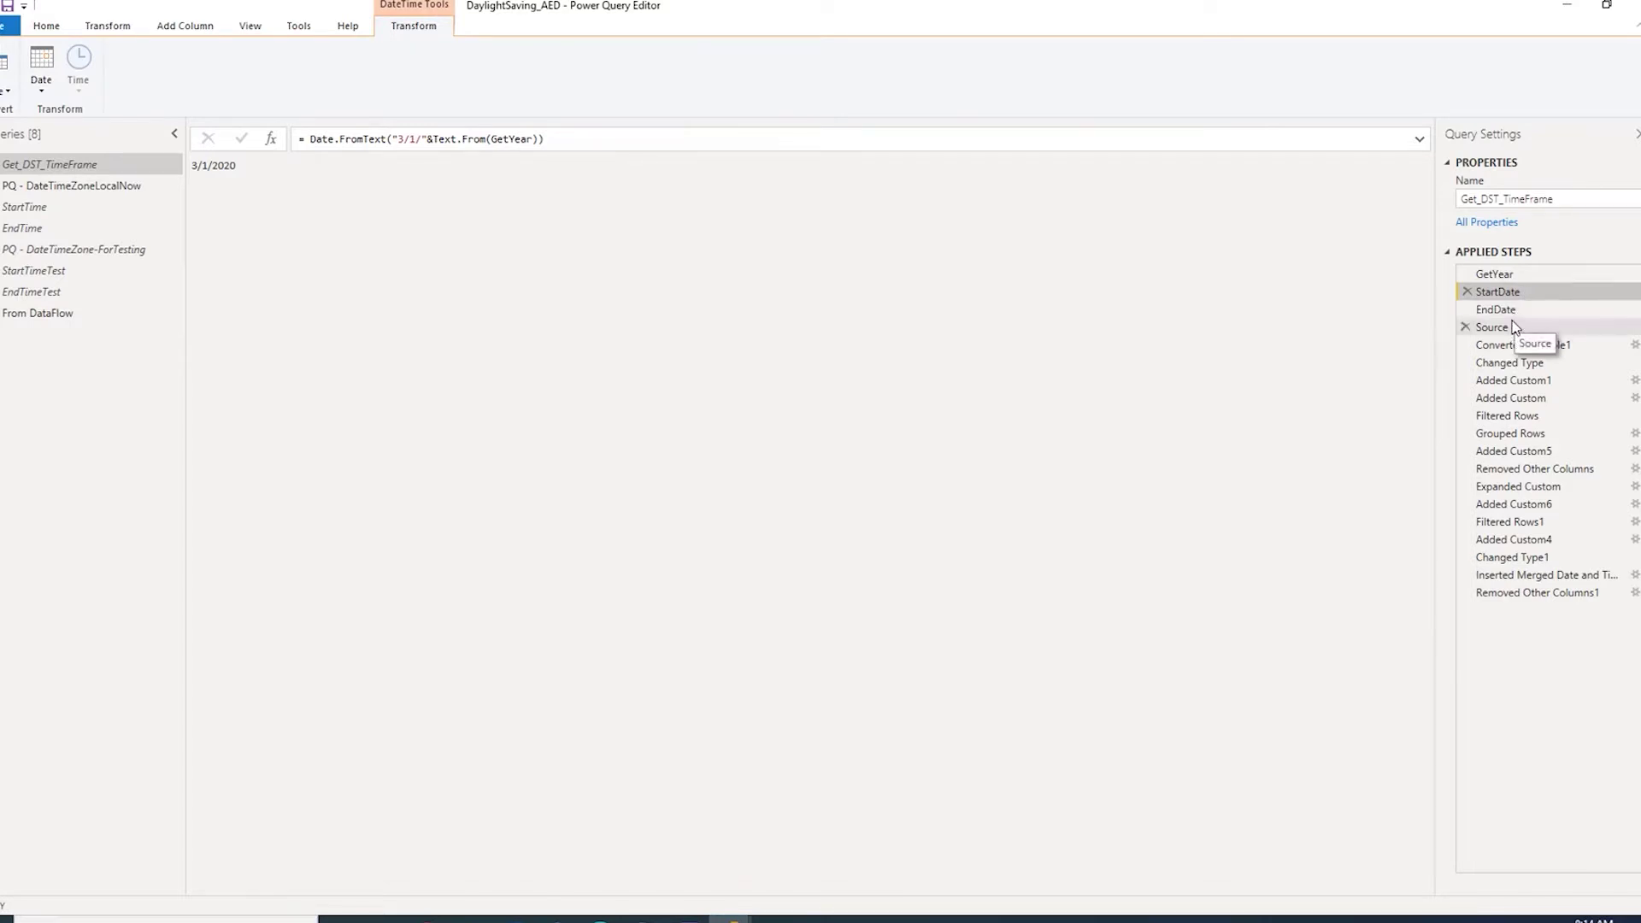
pyautogui.click(1513, 311)
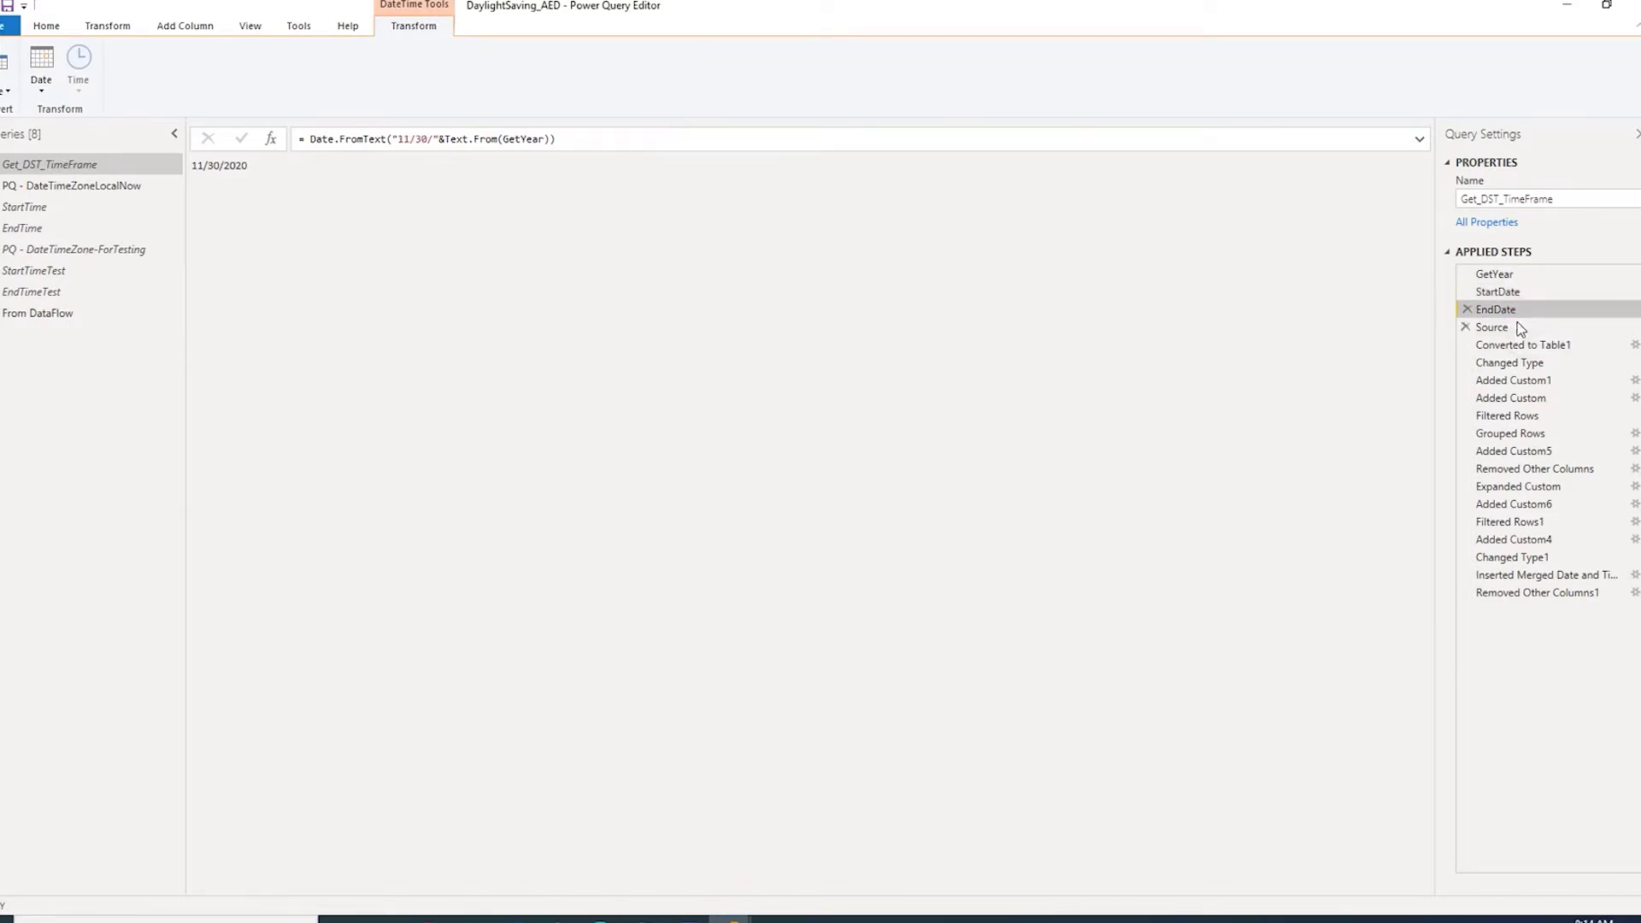
pyautogui.click(1517, 328)
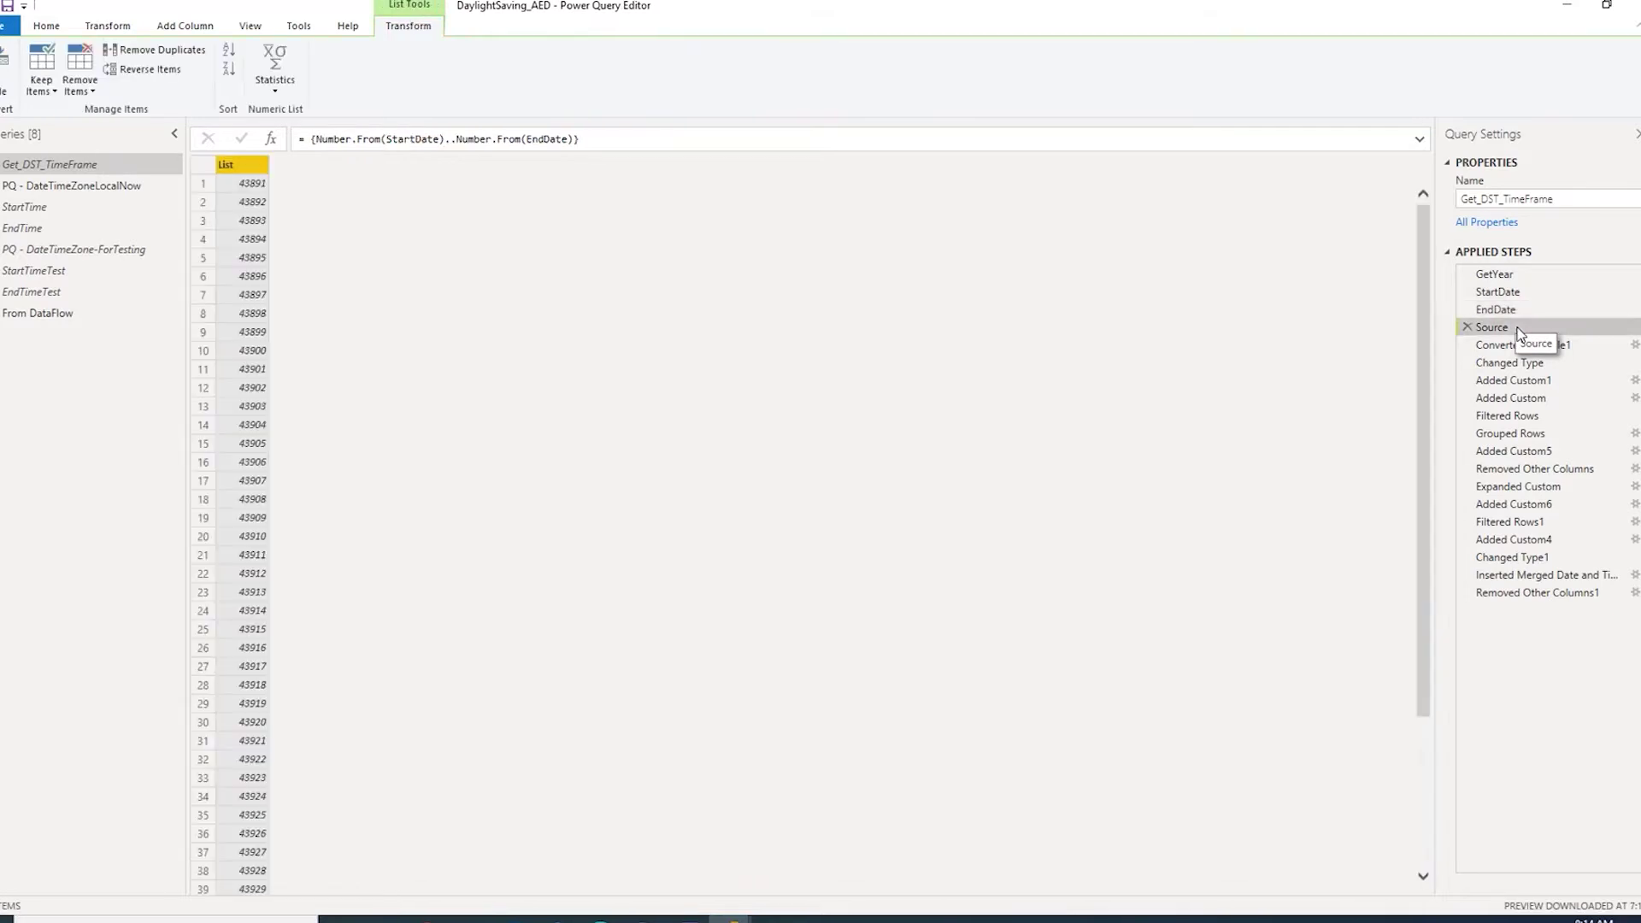
pyautogui.click(1523, 344)
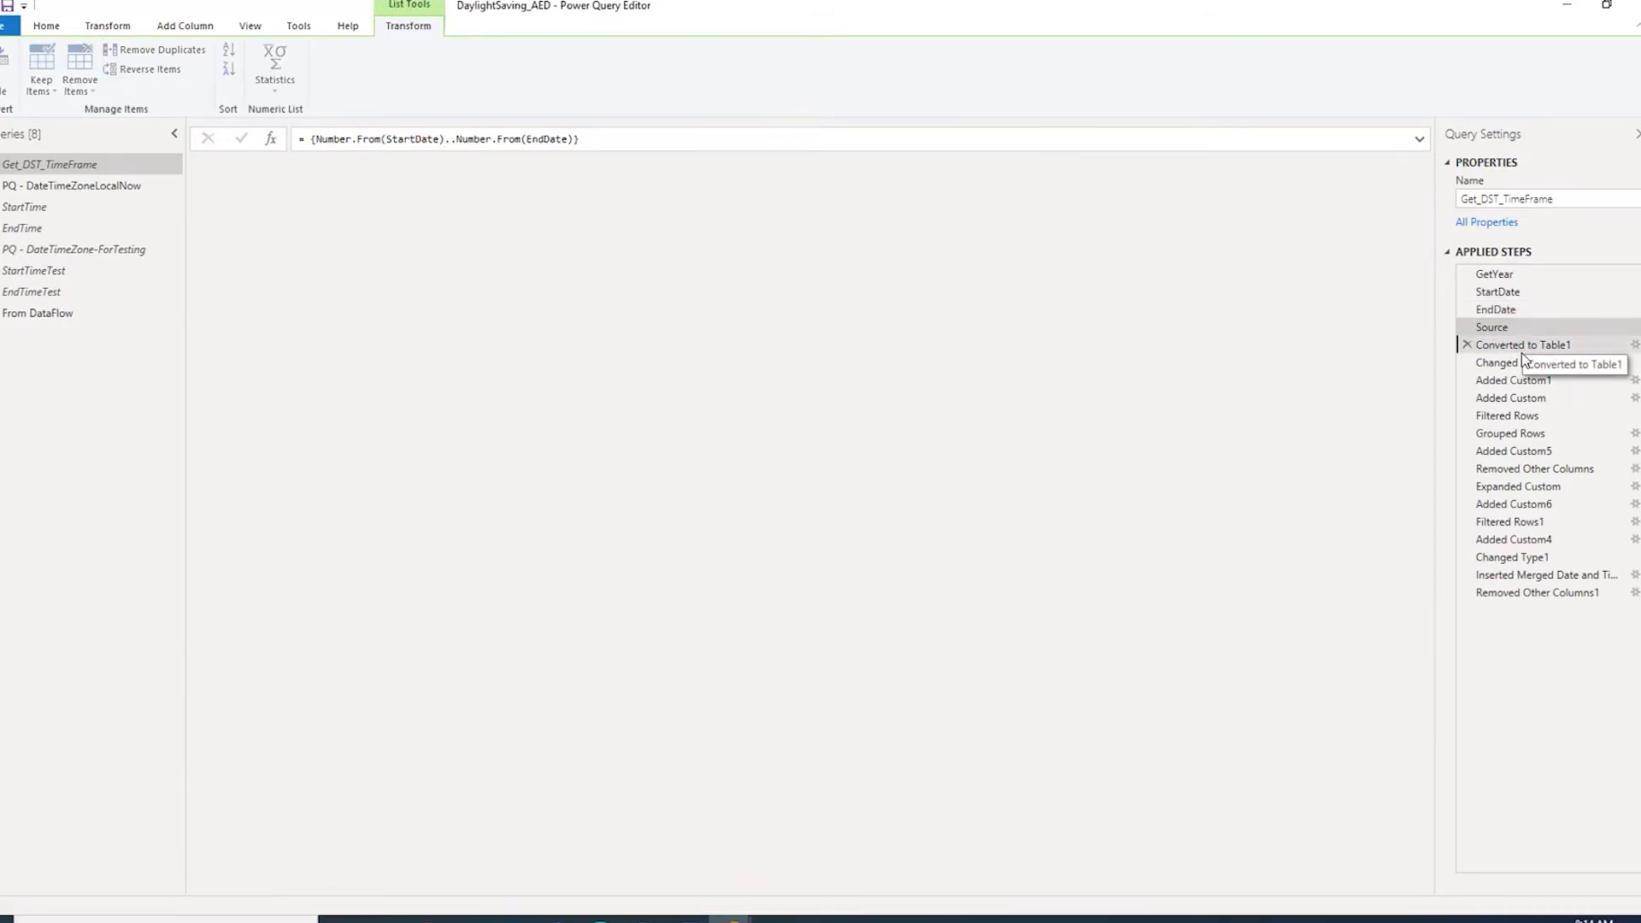
pyautogui.click(1518, 362)
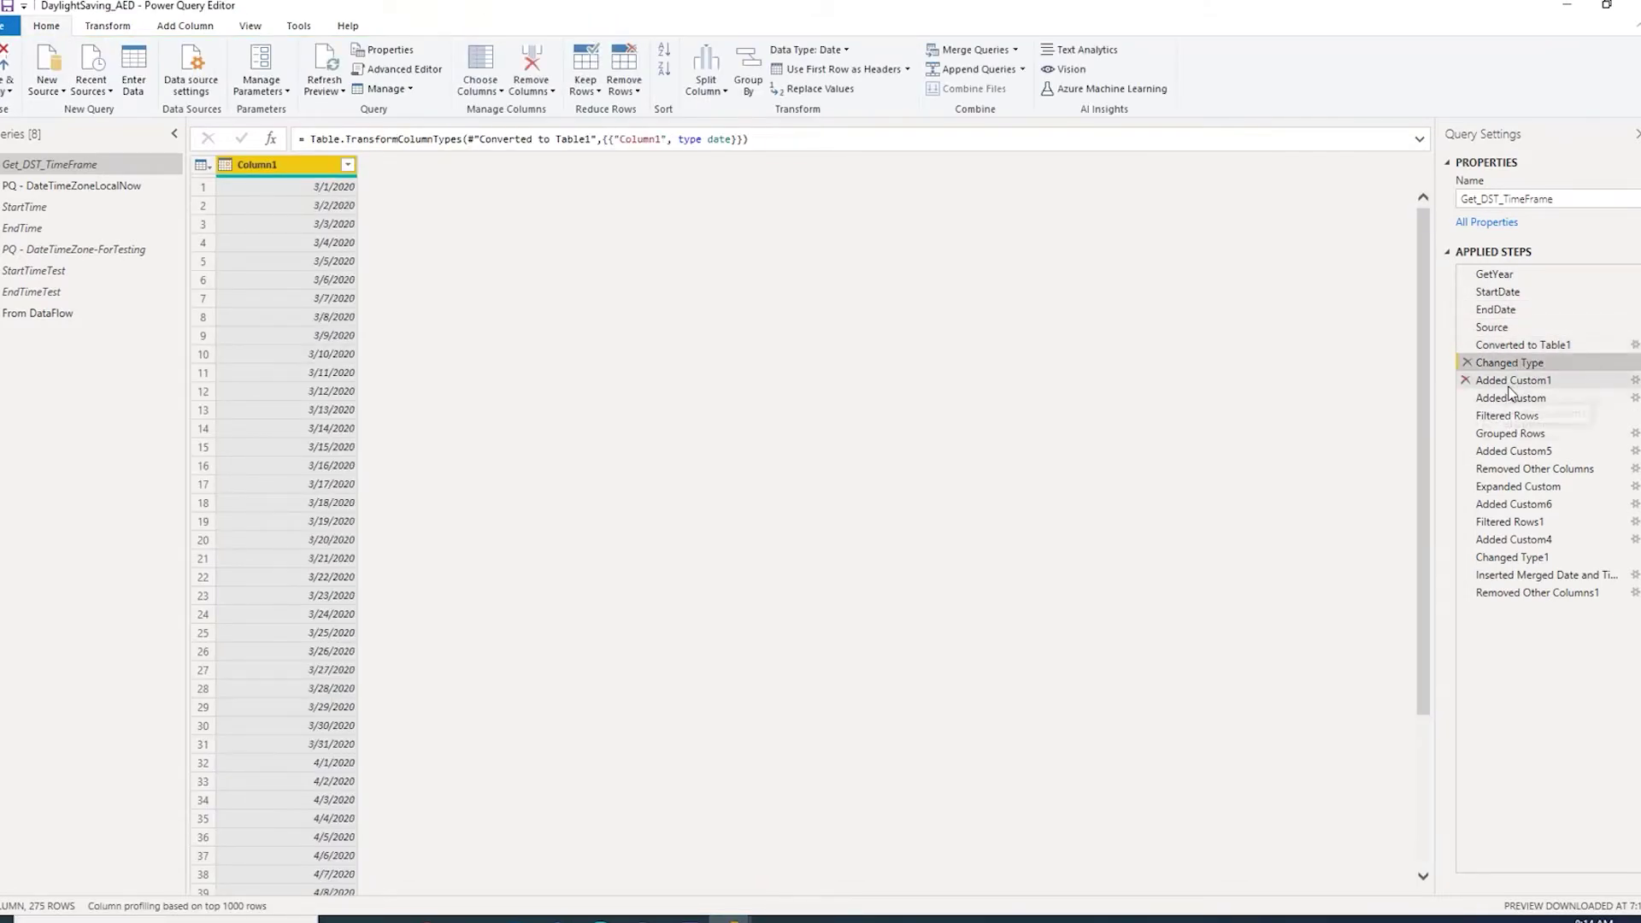
# Review the MonthNumber and DayofWeek columns and the filter to March and November Sundays
pyautogui.click(1509, 386)
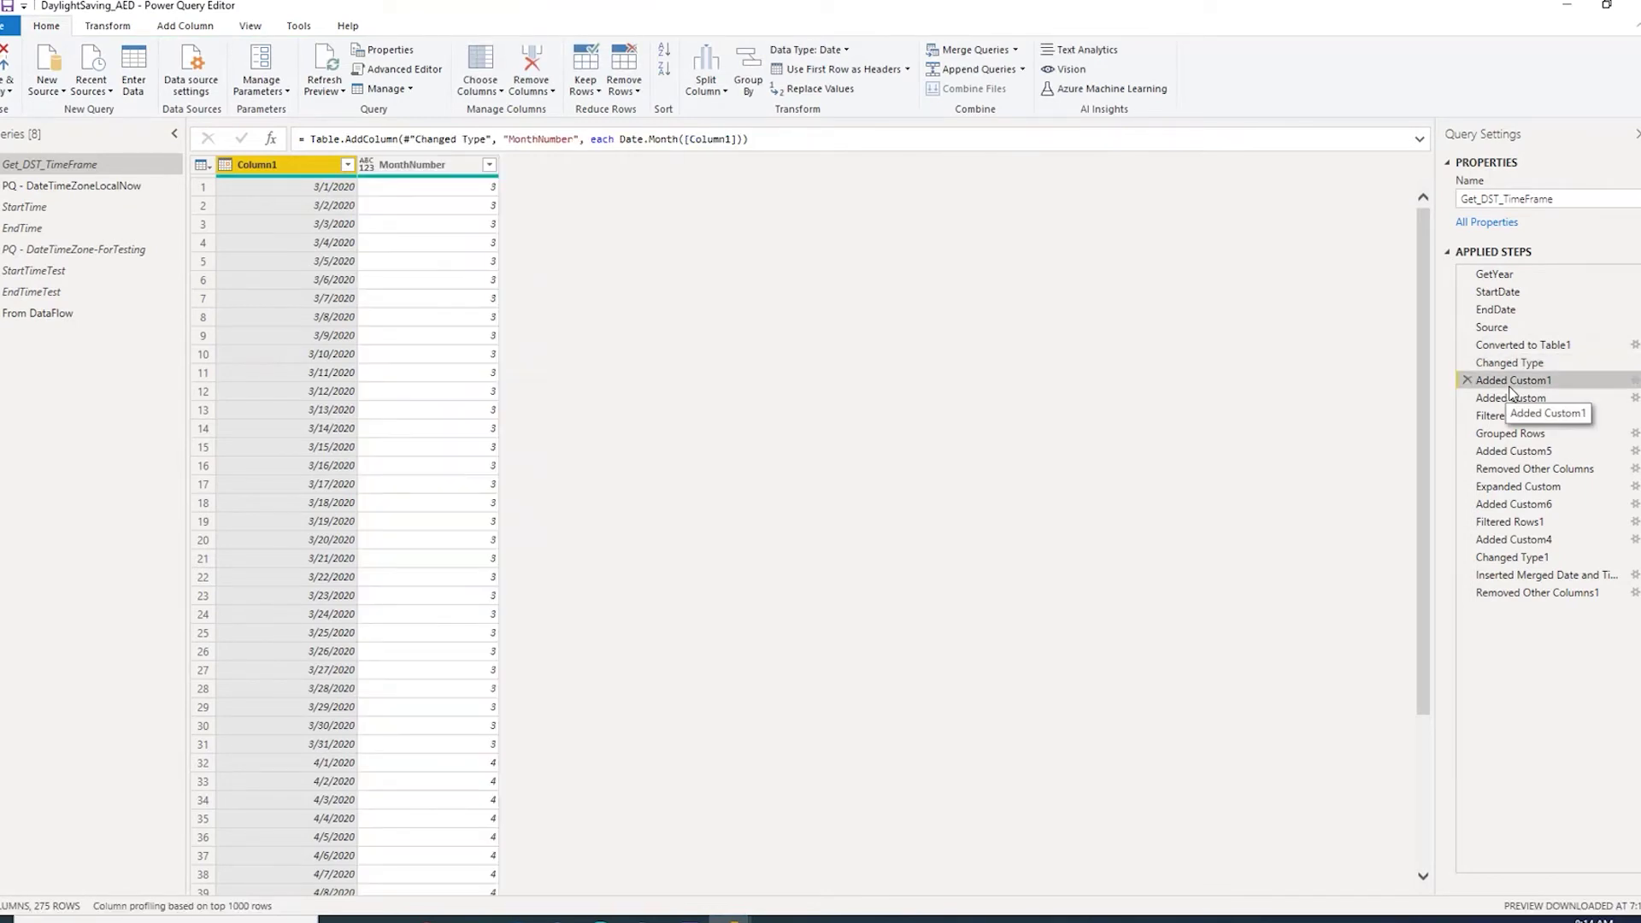
pyautogui.click(1512, 399)
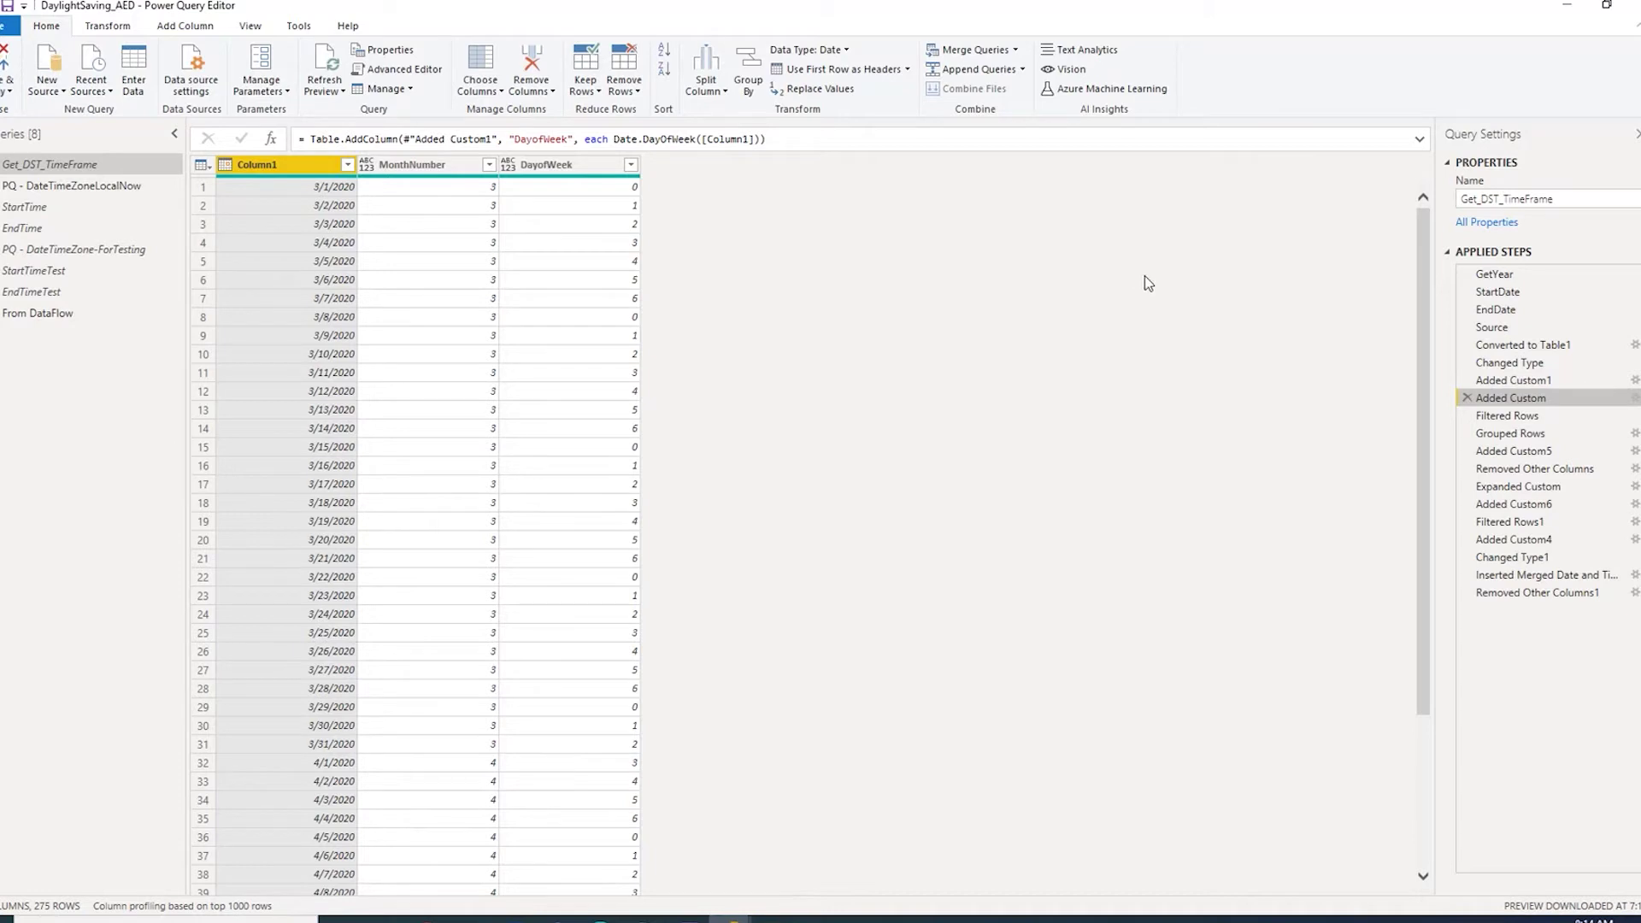
pyautogui.click(1510, 416)
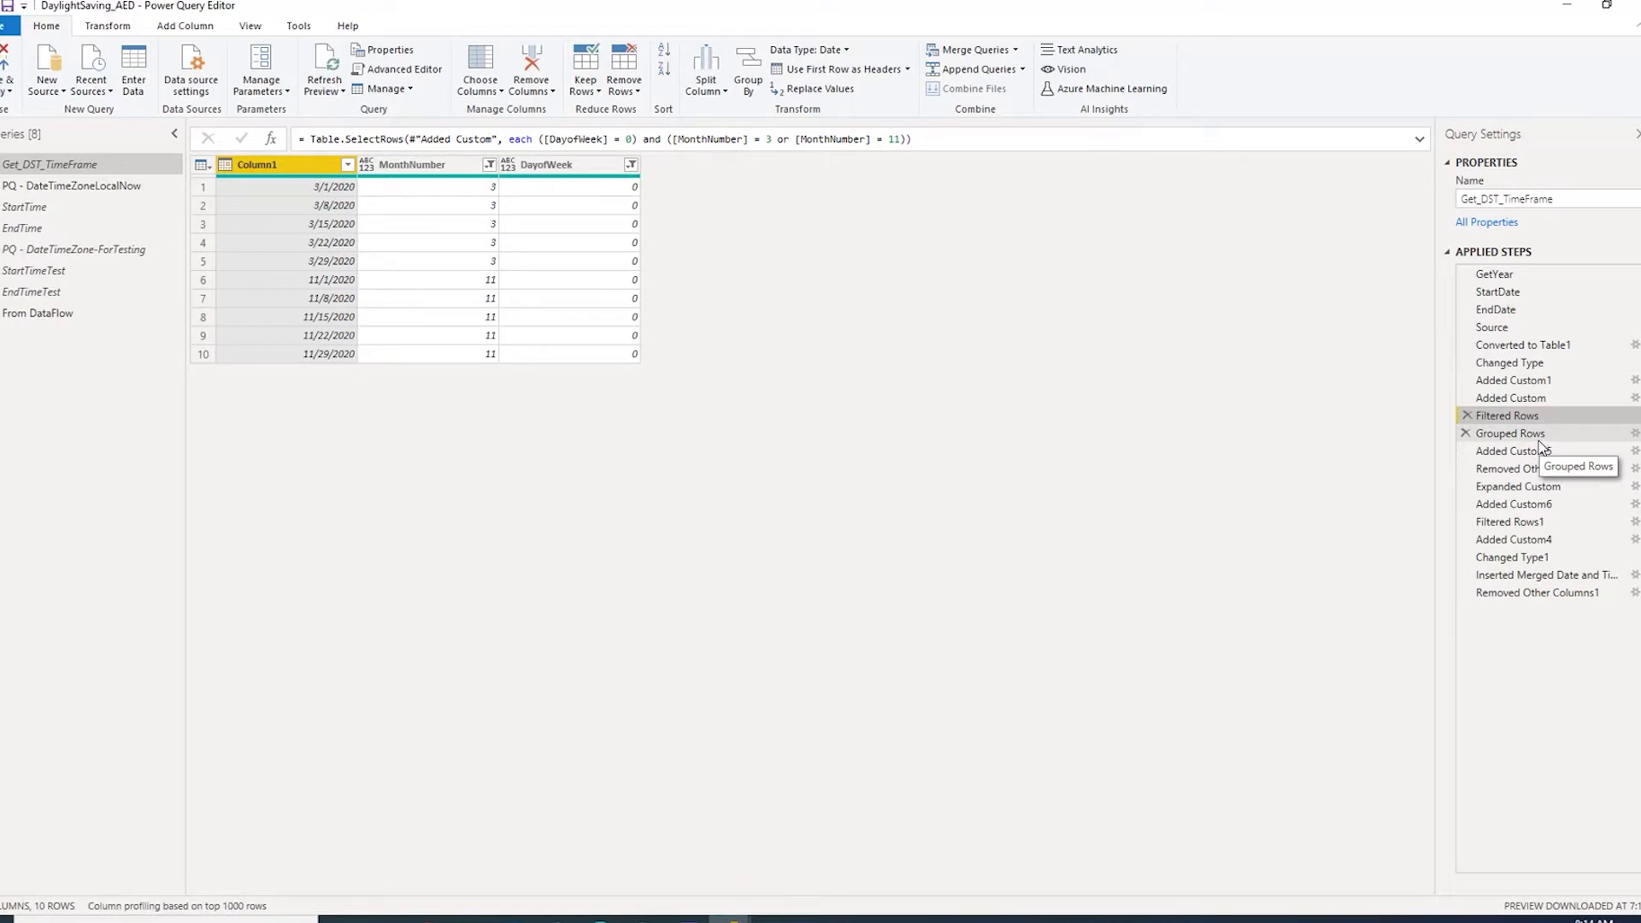
# Review the grouping, SundayIndex, GetDays filter to 3/8/2020 and 11/1/2020, and the 02:00:00 Time column
pyautogui.click(1530, 434)
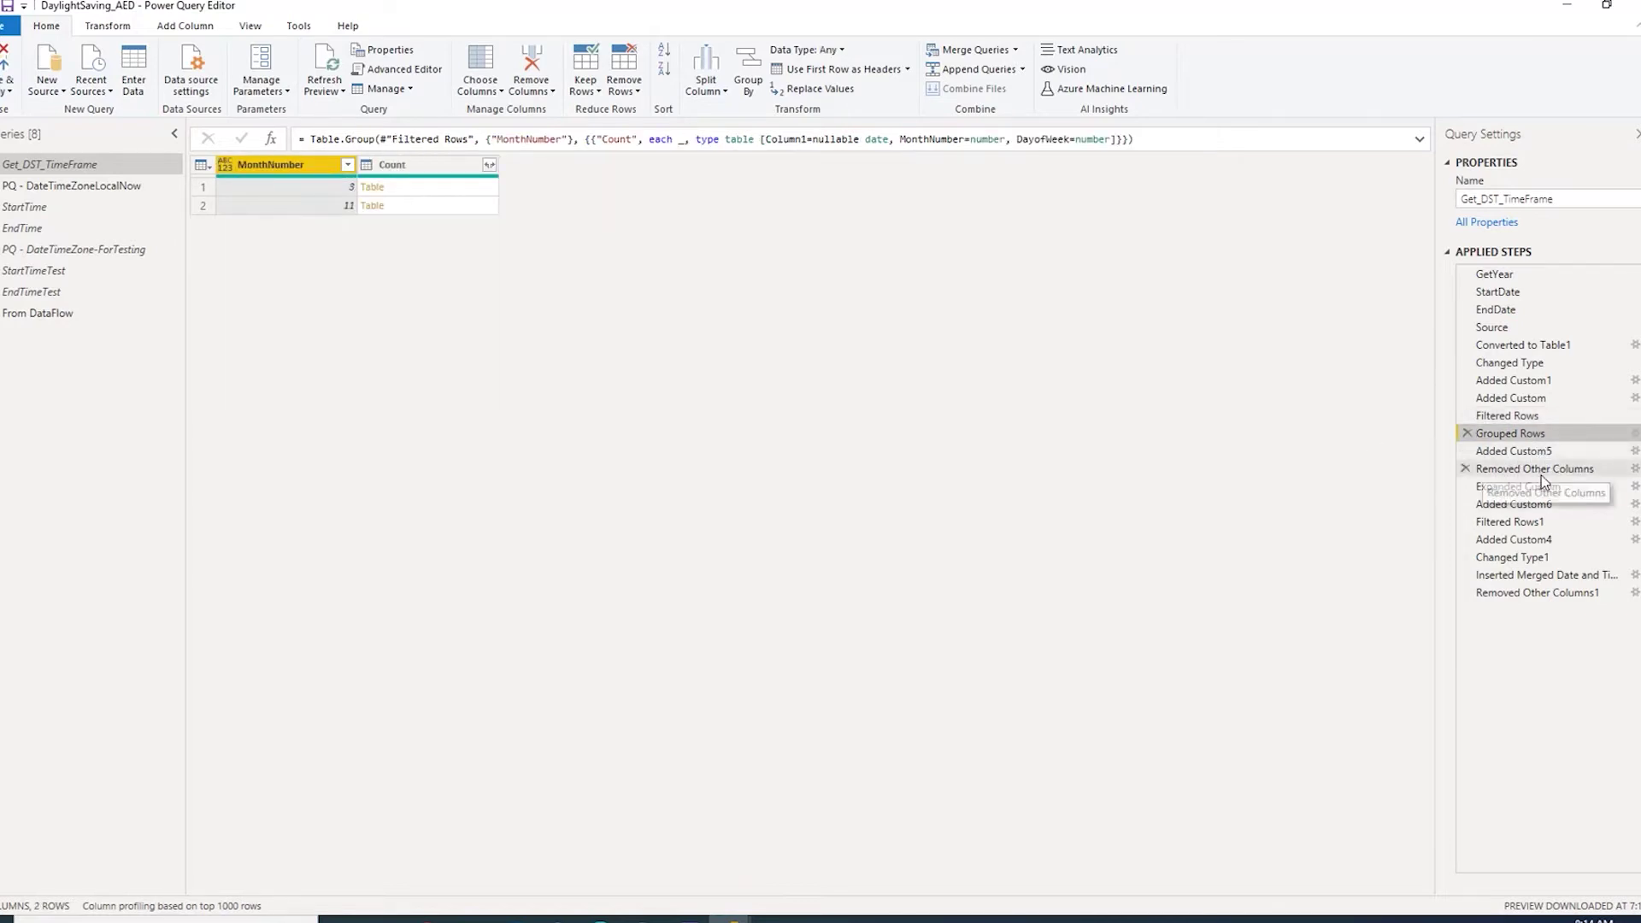
pyautogui.click(1530, 450)
pyautogui.click(579, 193)
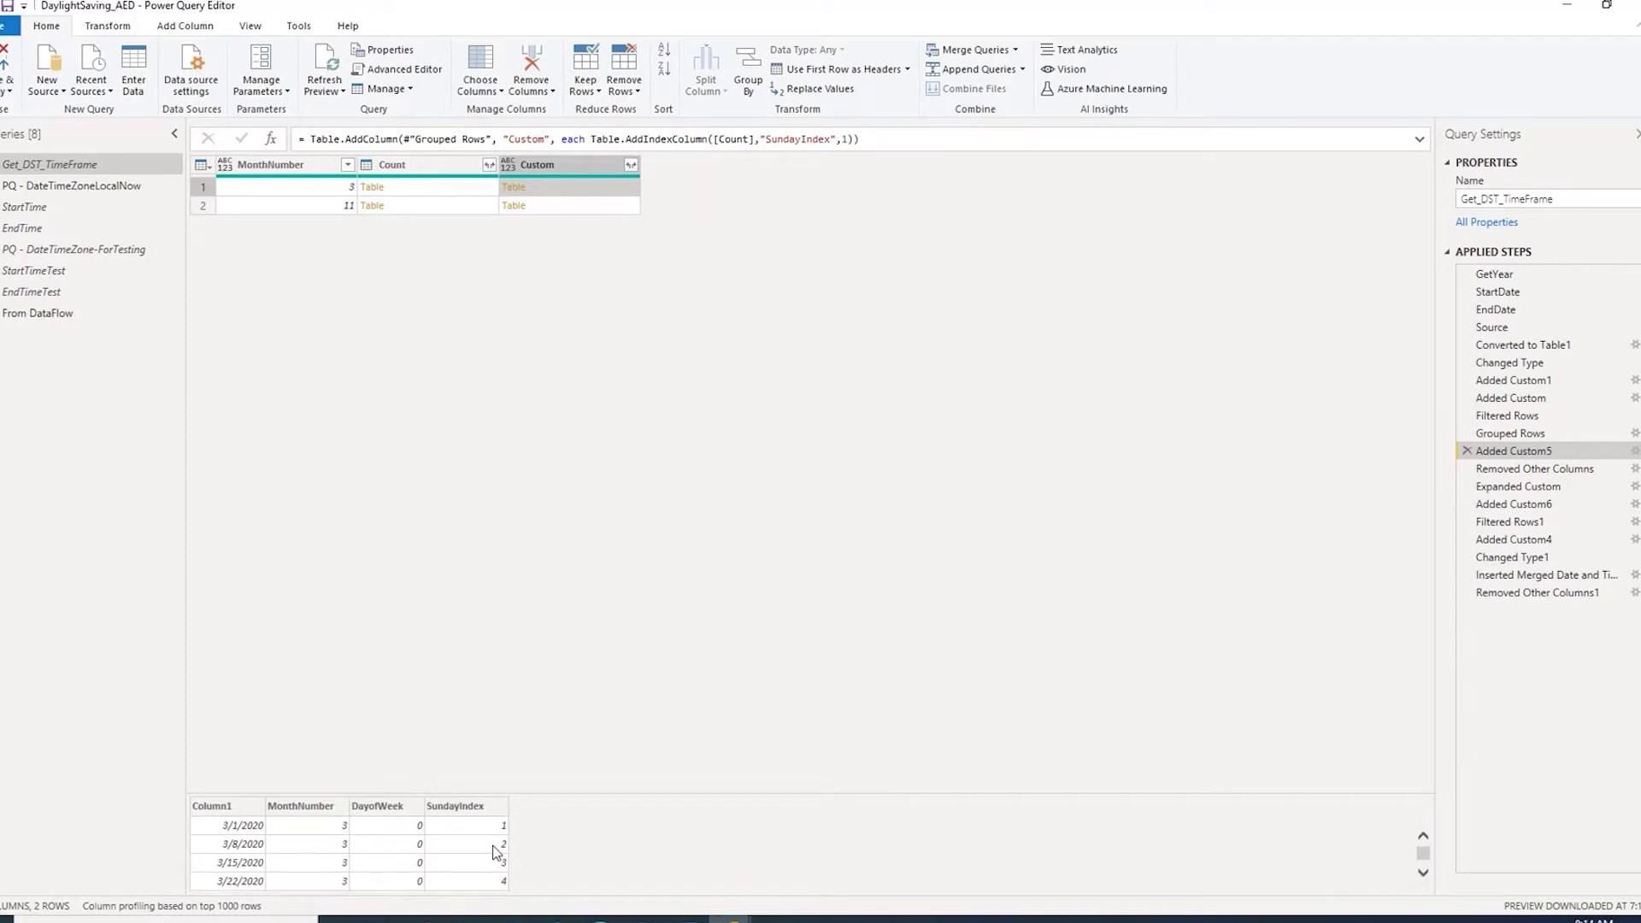
pyautogui.click(1535, 470)
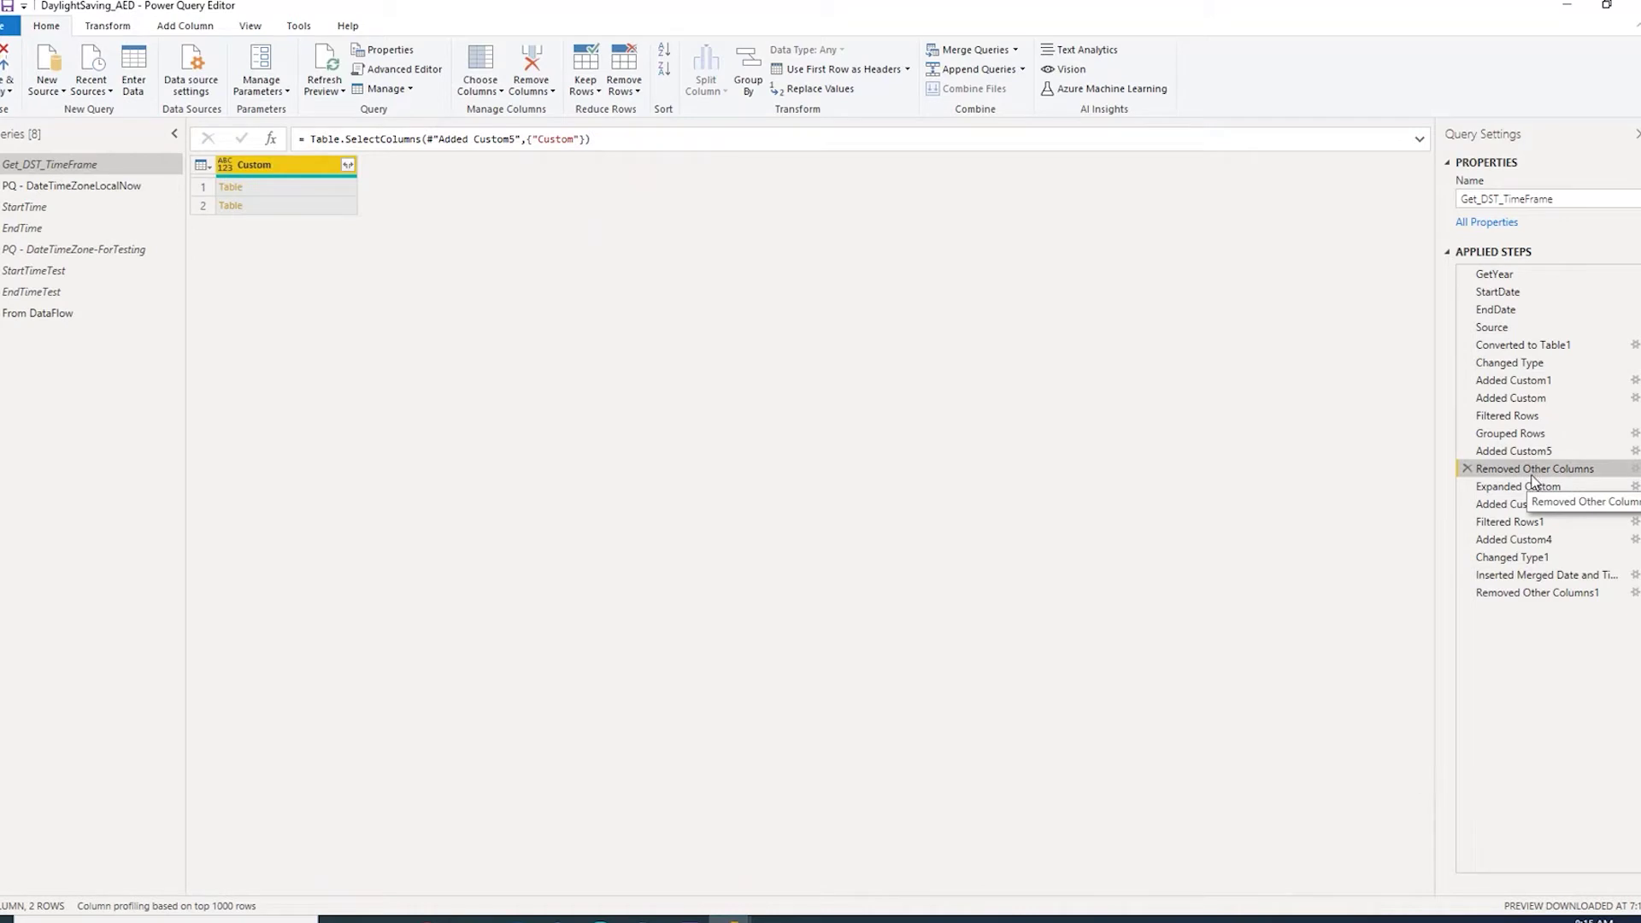
pyautogui.click(1528, 486)
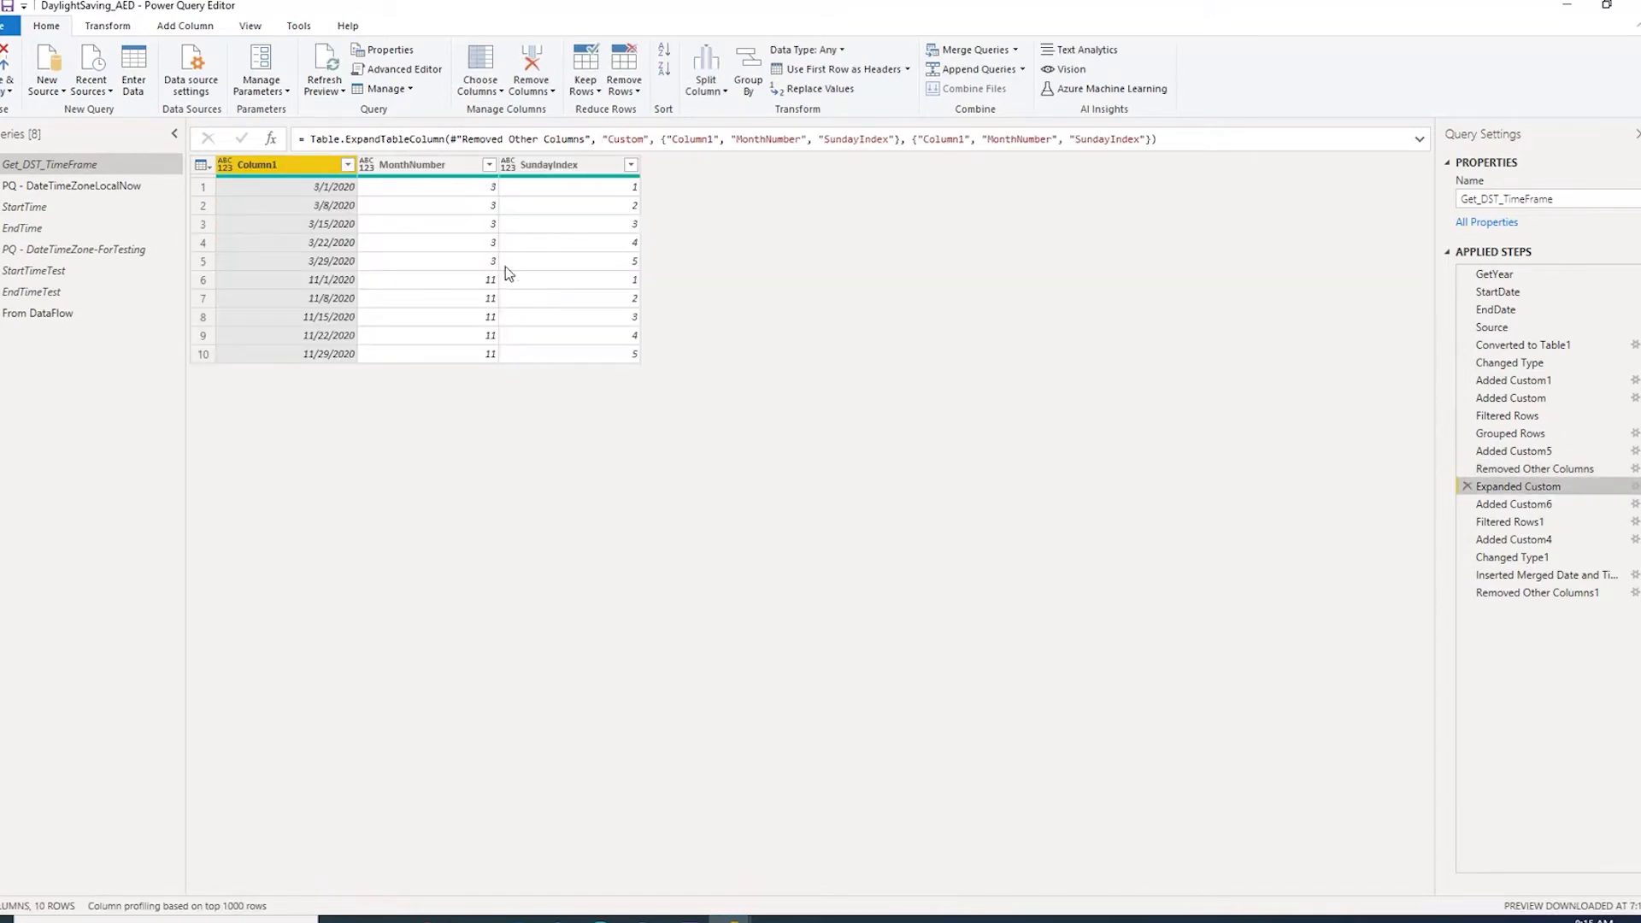
pyautogui.click(1521, 506)
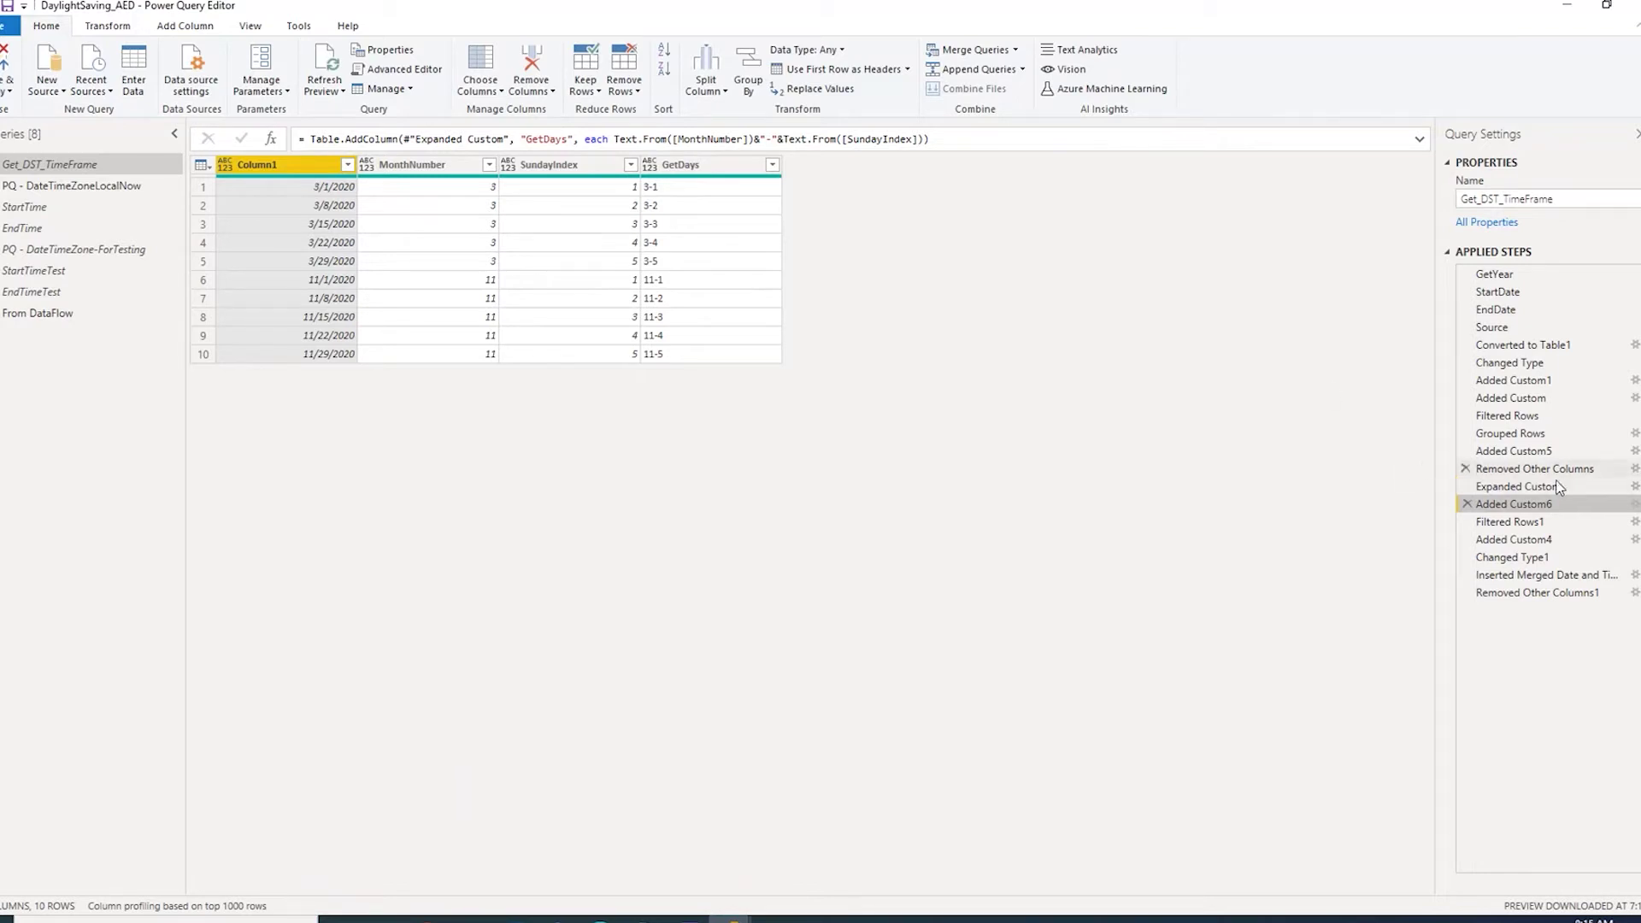
pyautogui.click(1535, 524)
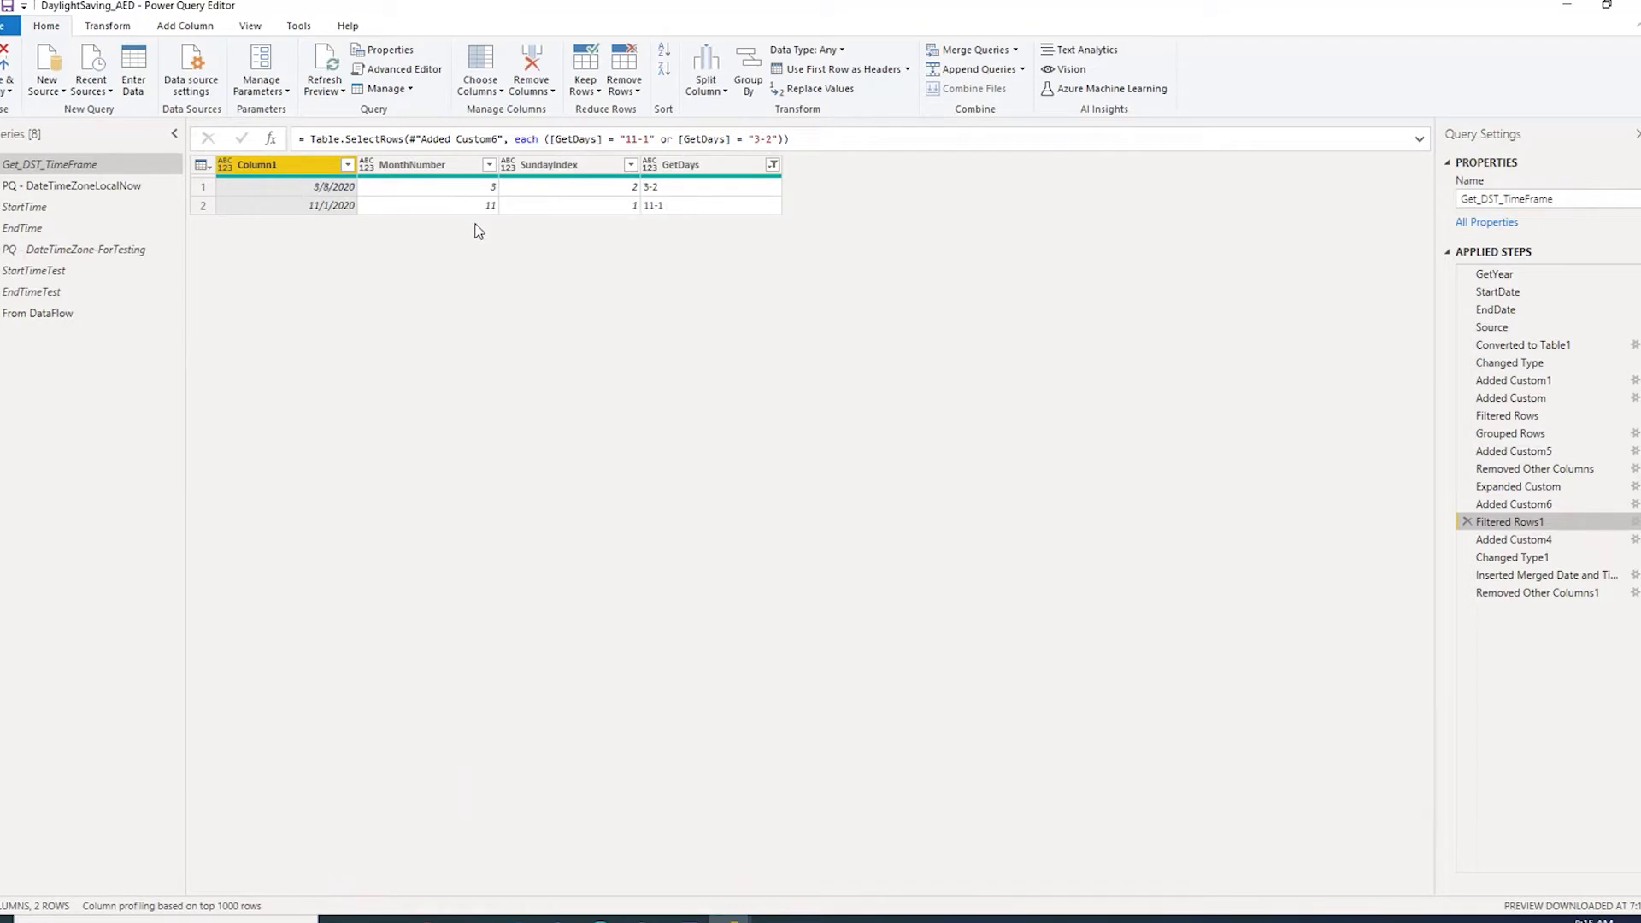
pyautogui.click(1542, 541)
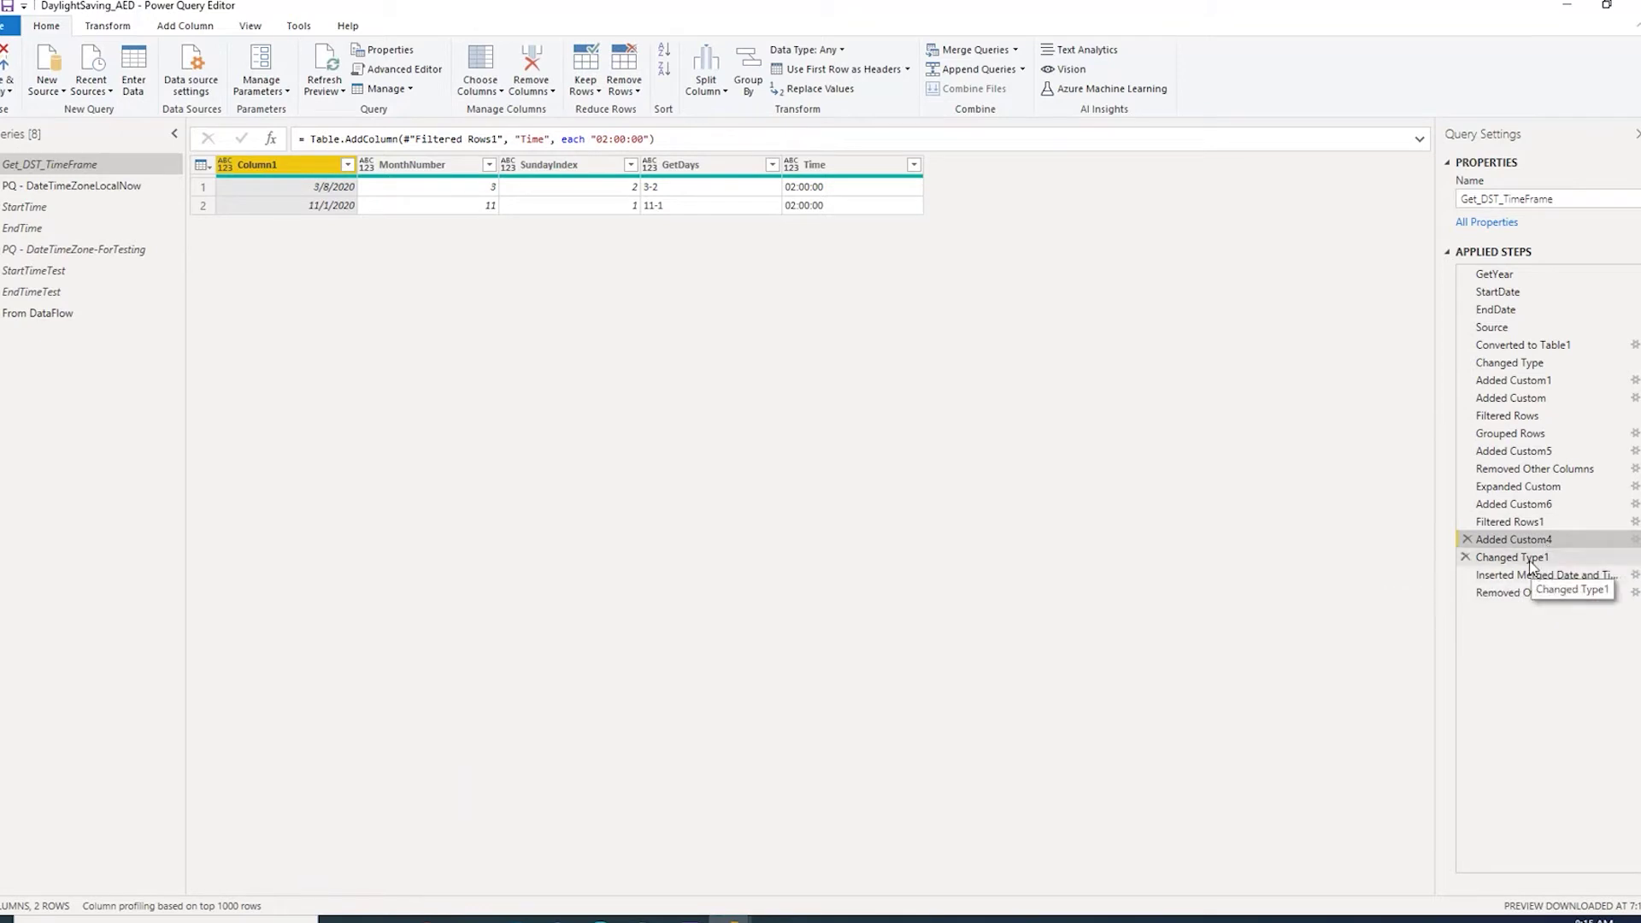
# Review Changed Type1, the merged DateTime column, and the final DateTime-only result at 2:00 AM
pyautogui.click(1530, 558)
pyautogui.click(1529, 574)
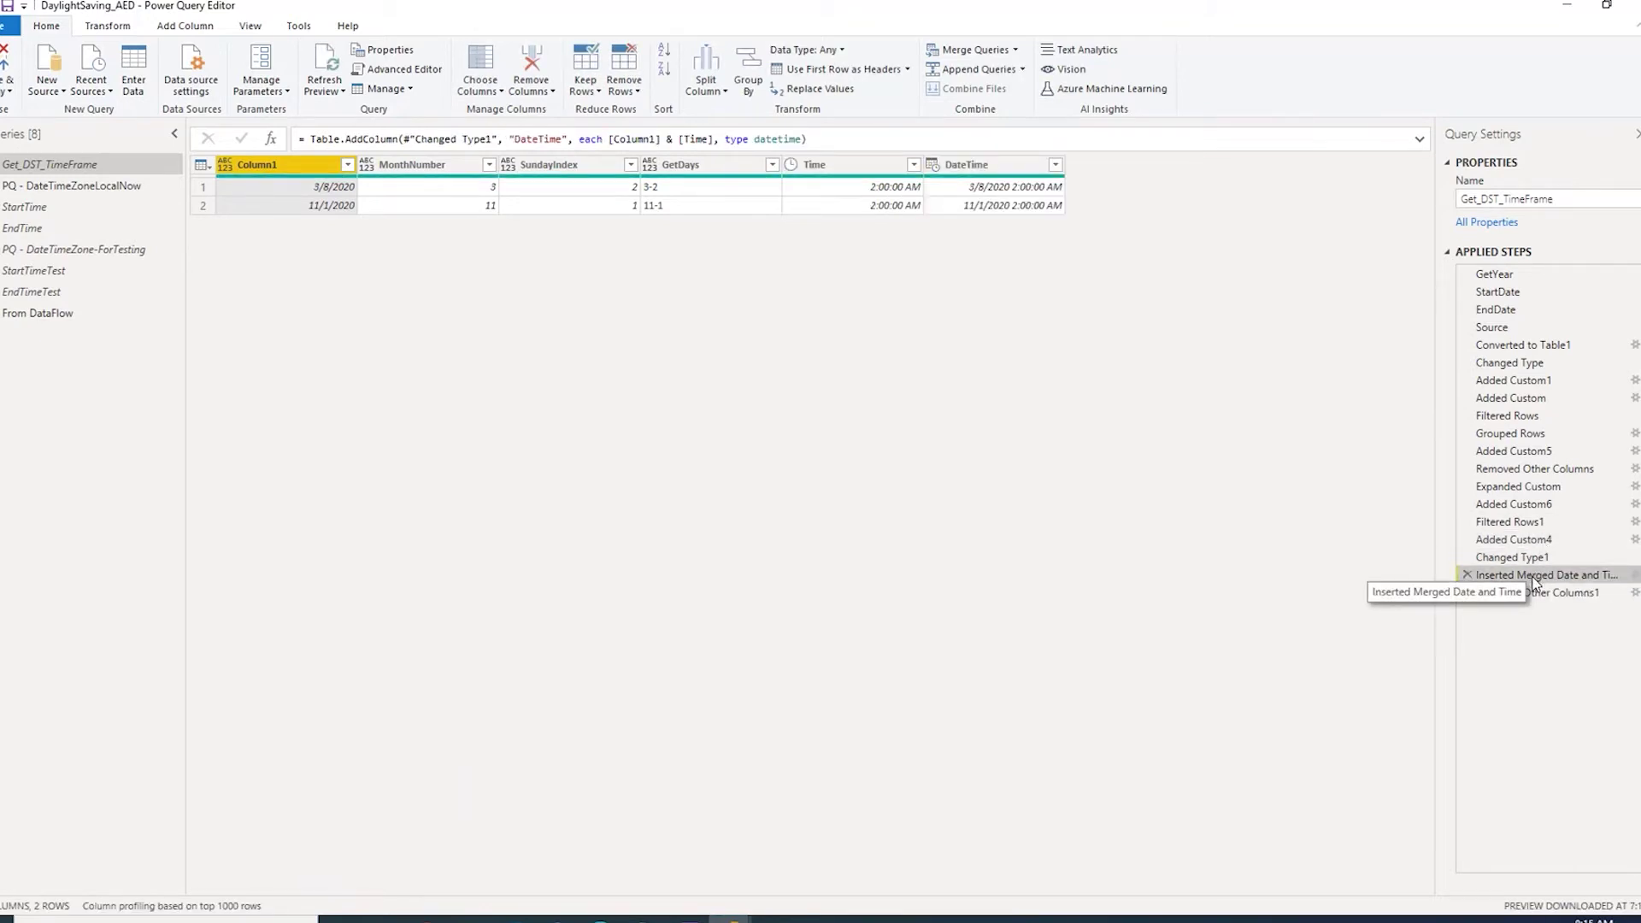
pyautogui.click(1535, 593)
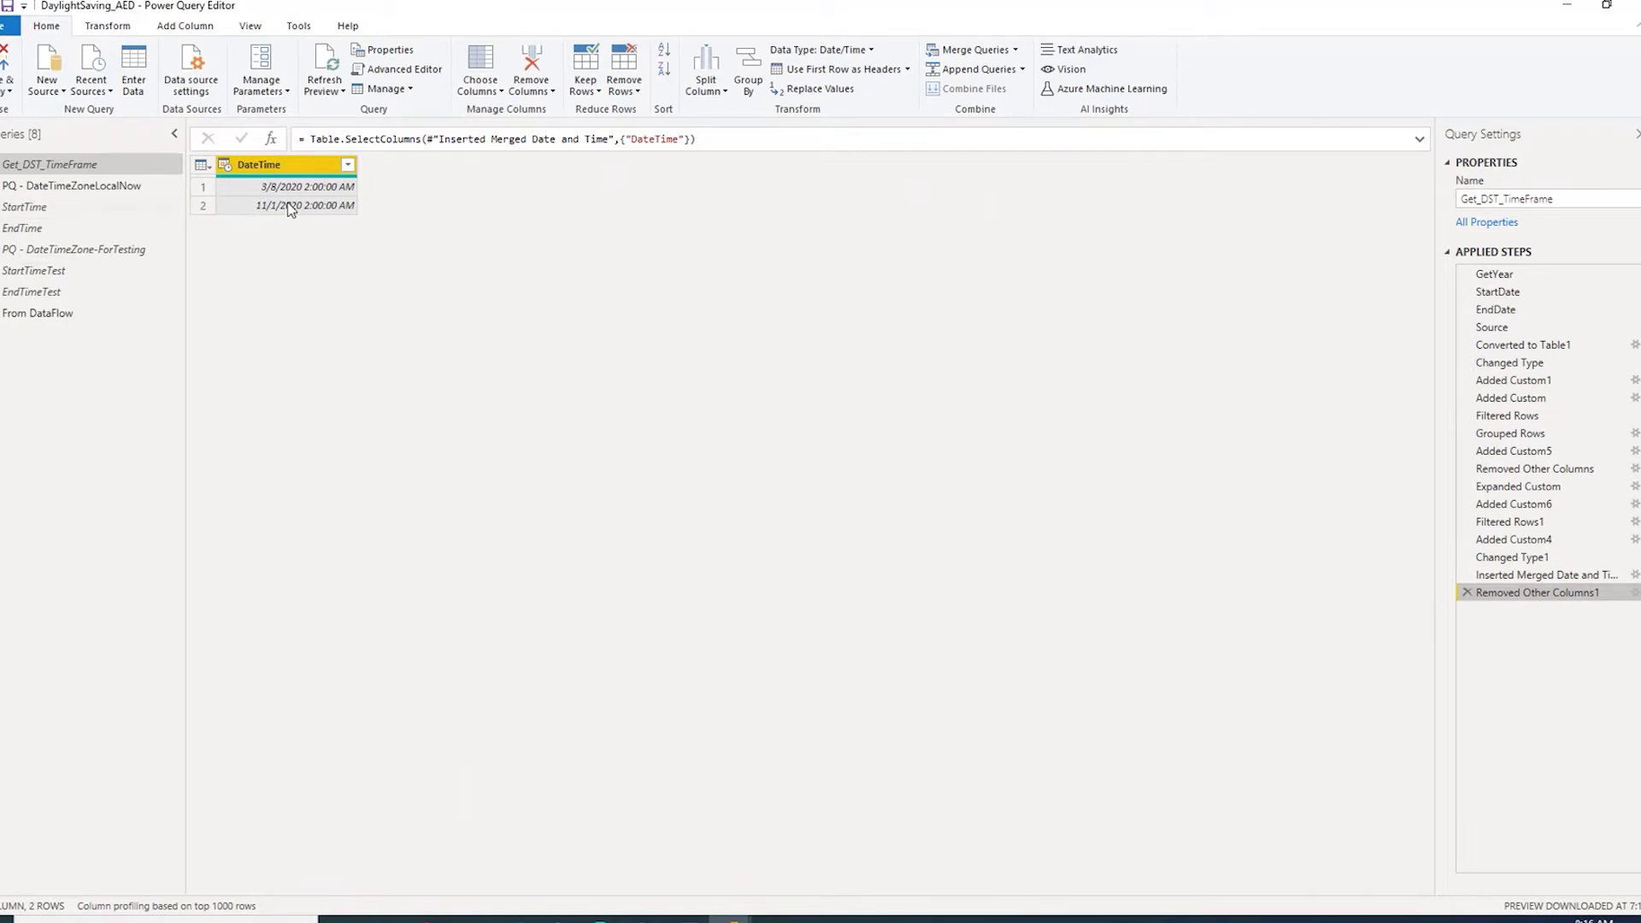
# Open the StartTime query and examine its List.Min formula
pyautogui.click(50, 207)
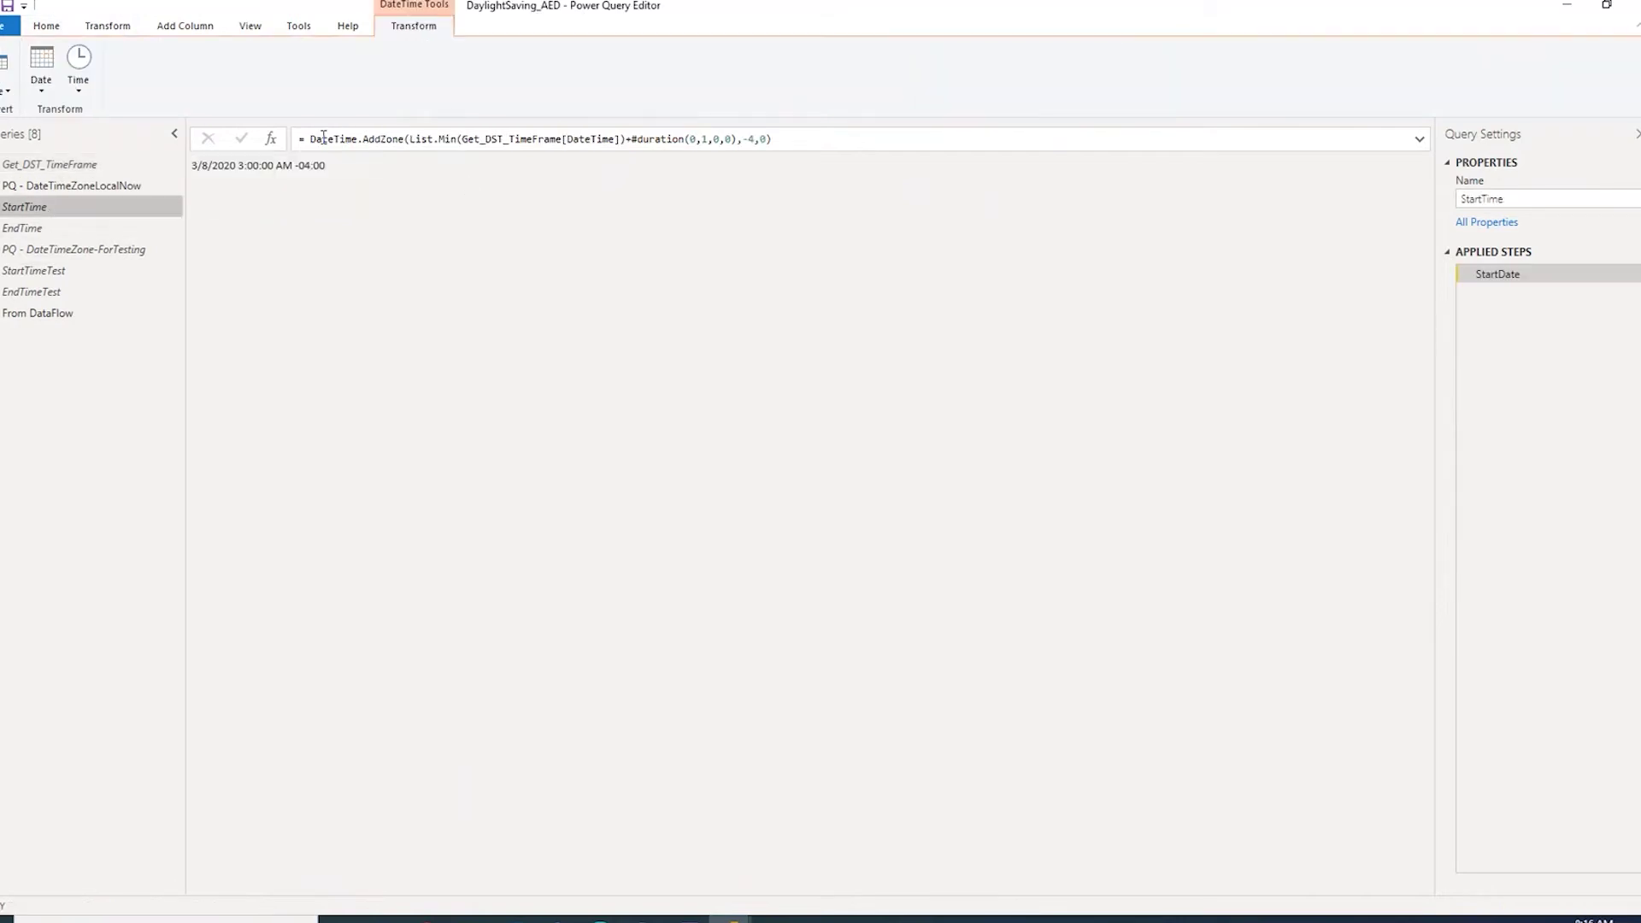
pyautogui.moveTo(408, 139); pyautogui.dragTo(622, 141)
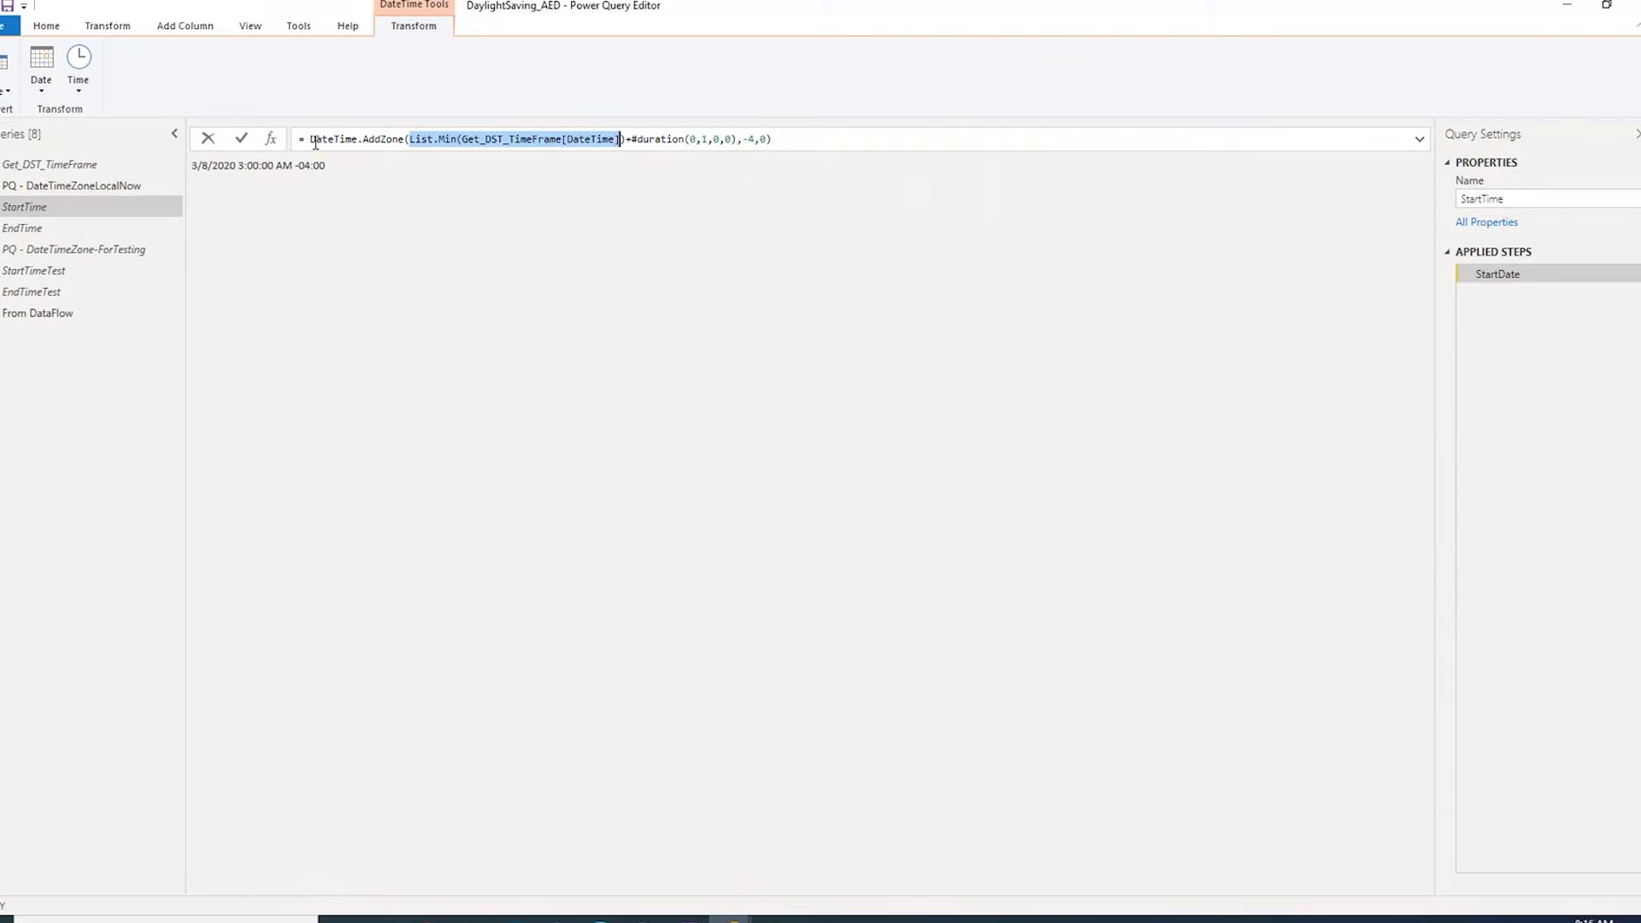
pyautogui.moveTo(313, 141); pyautogui.dragTo(621, 138)
# Check EndTime's DST end of 11/1/2020 2:00:00 AM -04:00, then open PQ - DateTimeZoneLocalNow
pyautogui.click(749, 139)
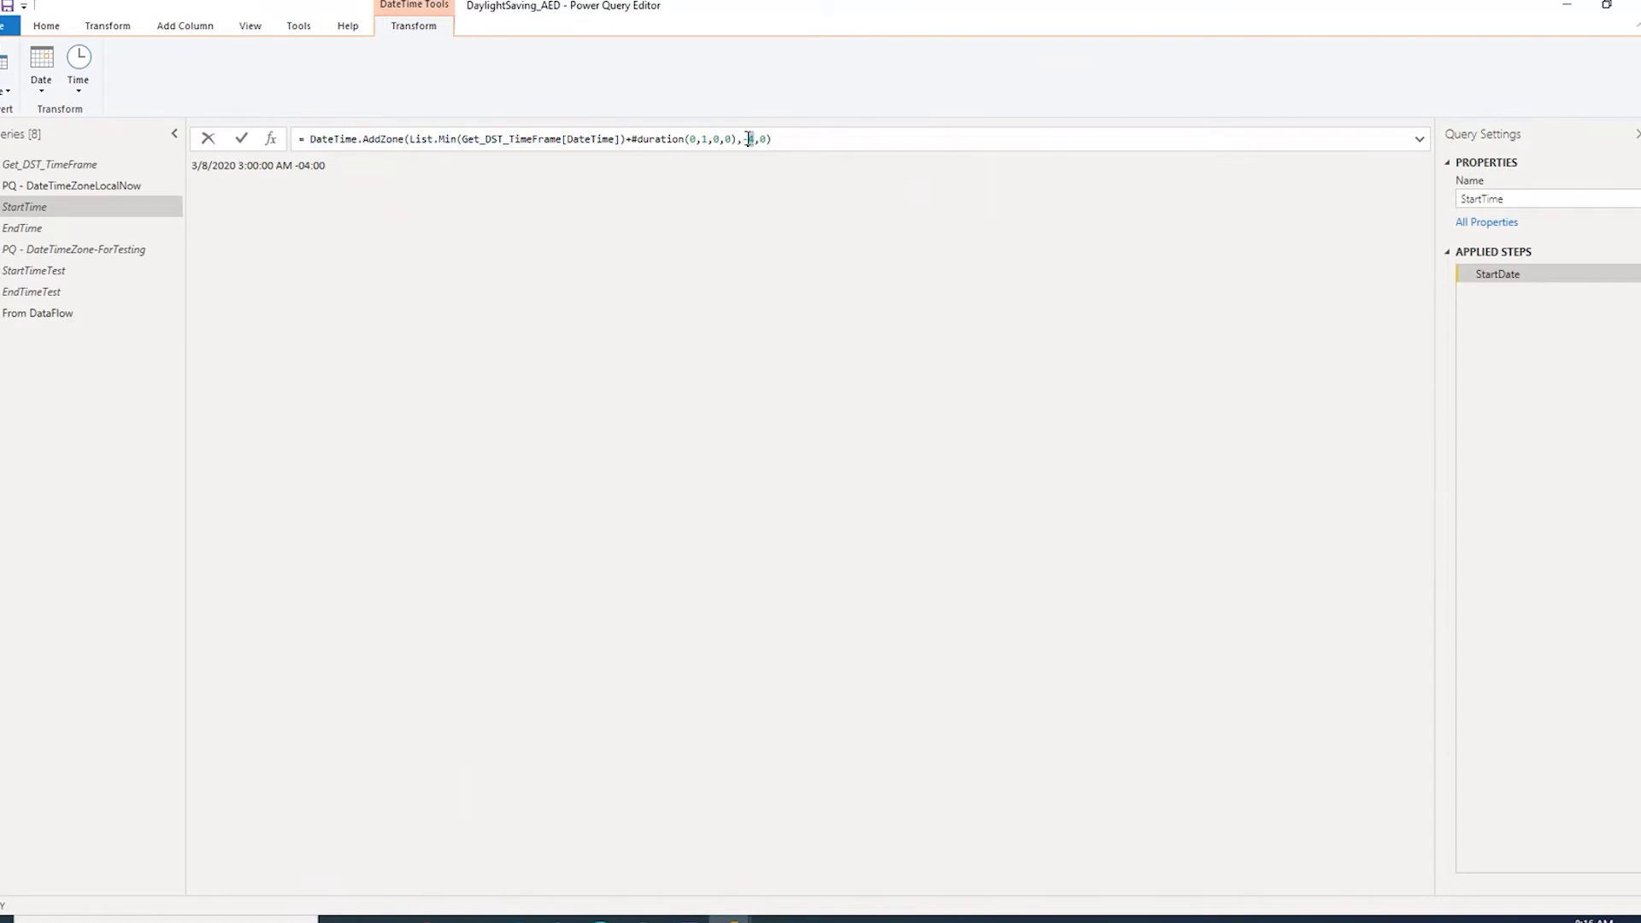
pyautogui.click(53, 229)
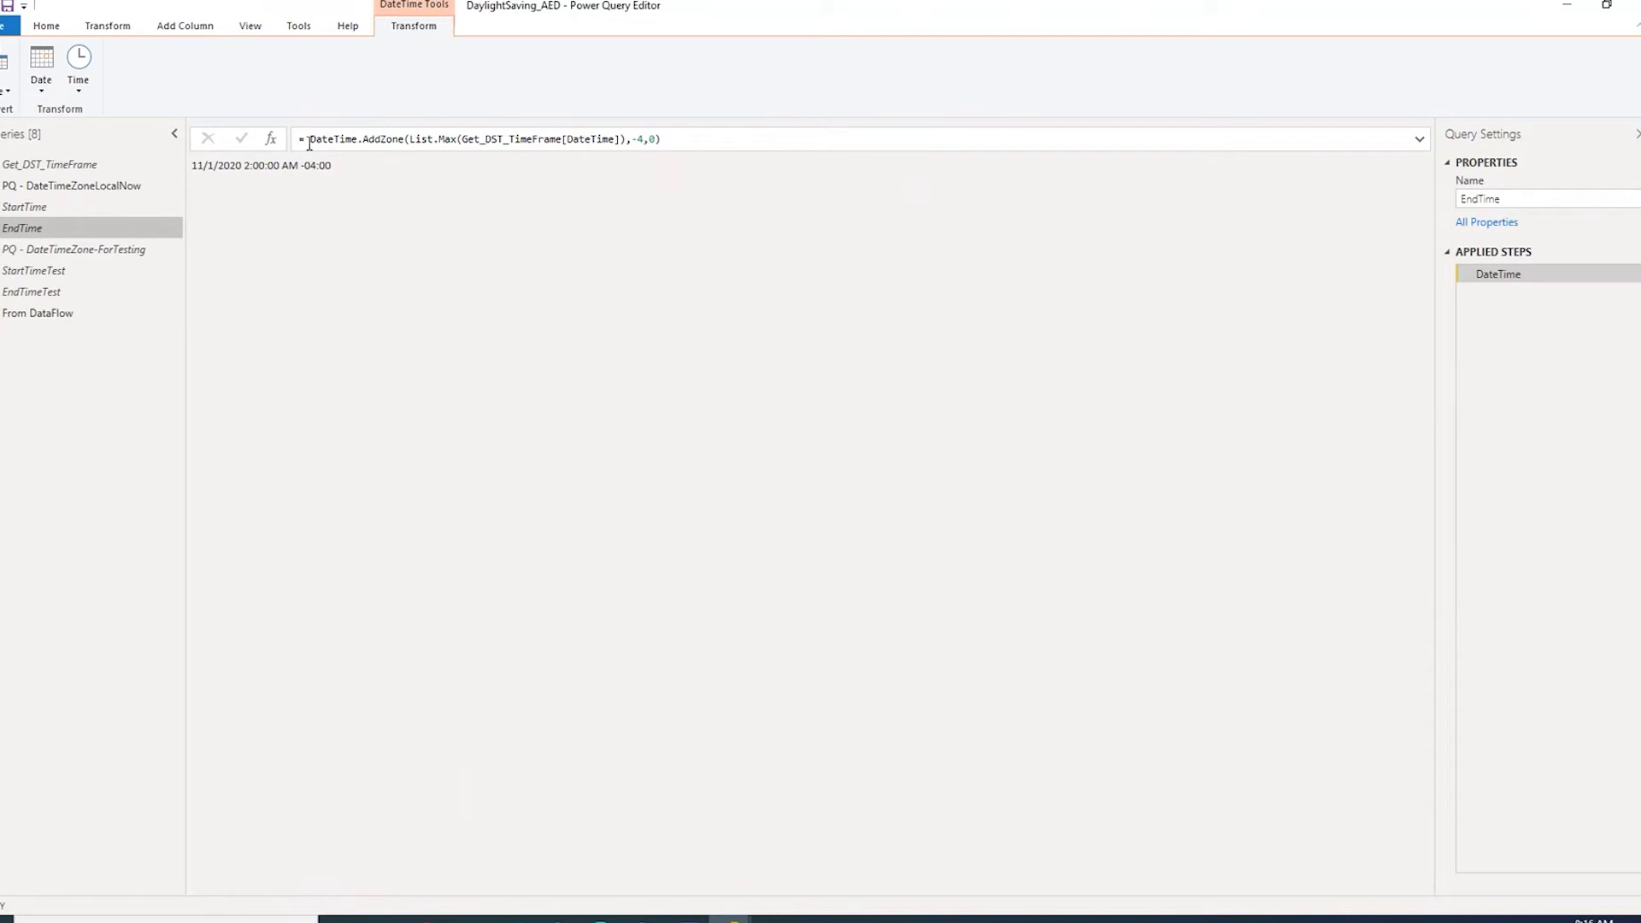
pyautogui.click(32, 192)
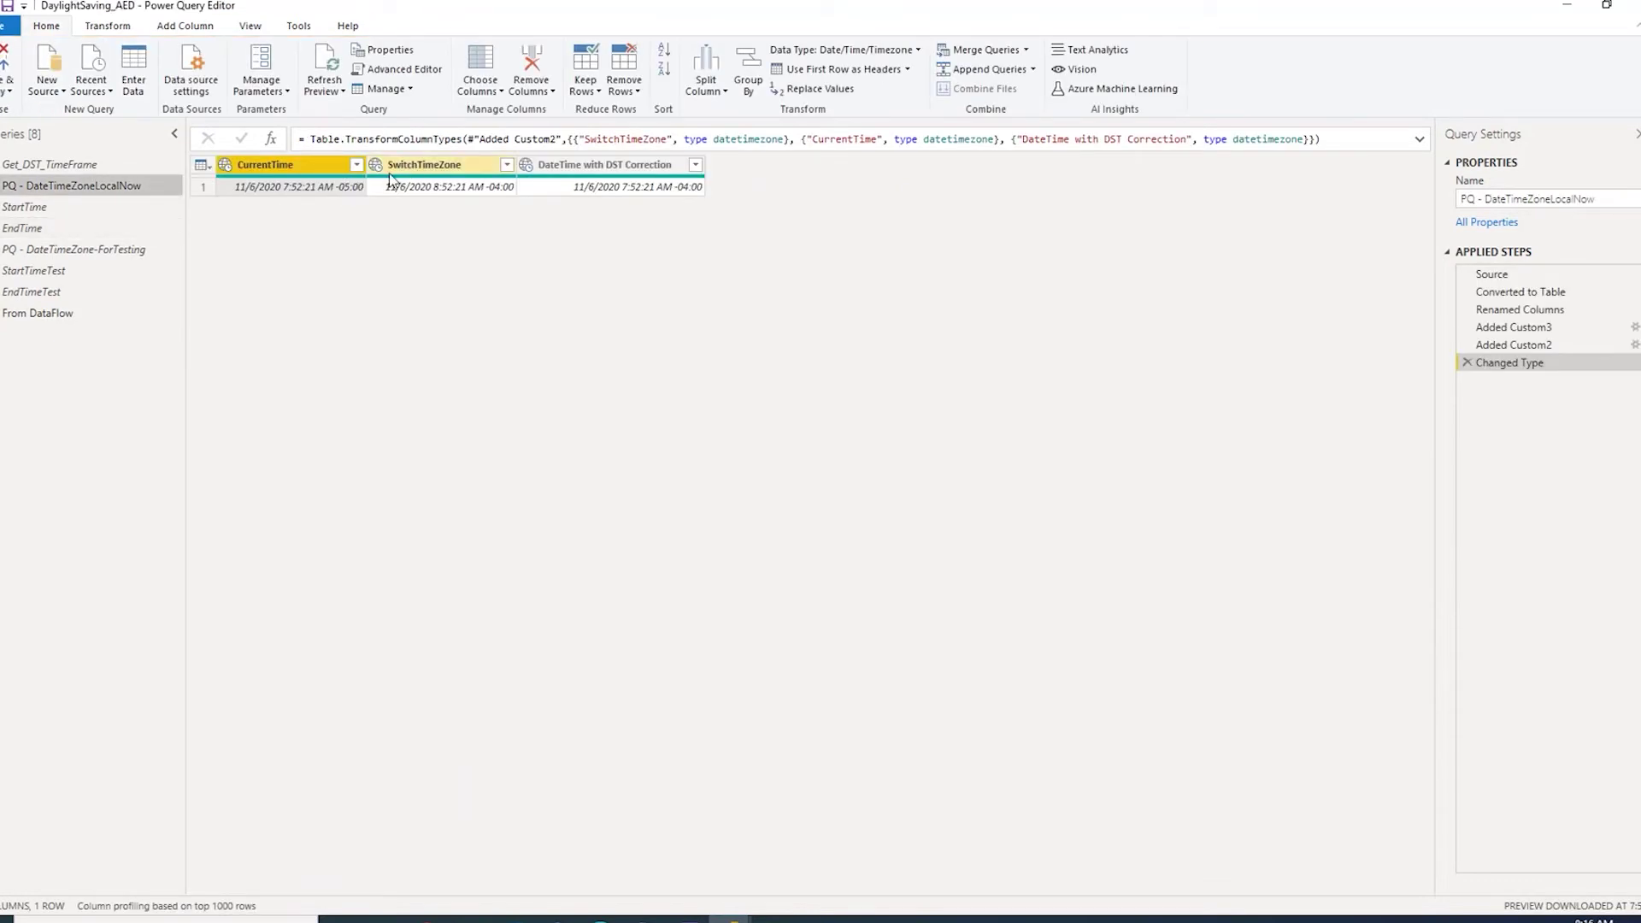
# Step through Source, Converted to Table, Renamed Columns, SwitchTimeZone and the DST-correction custom column
pyautogui.click(1515, 293)
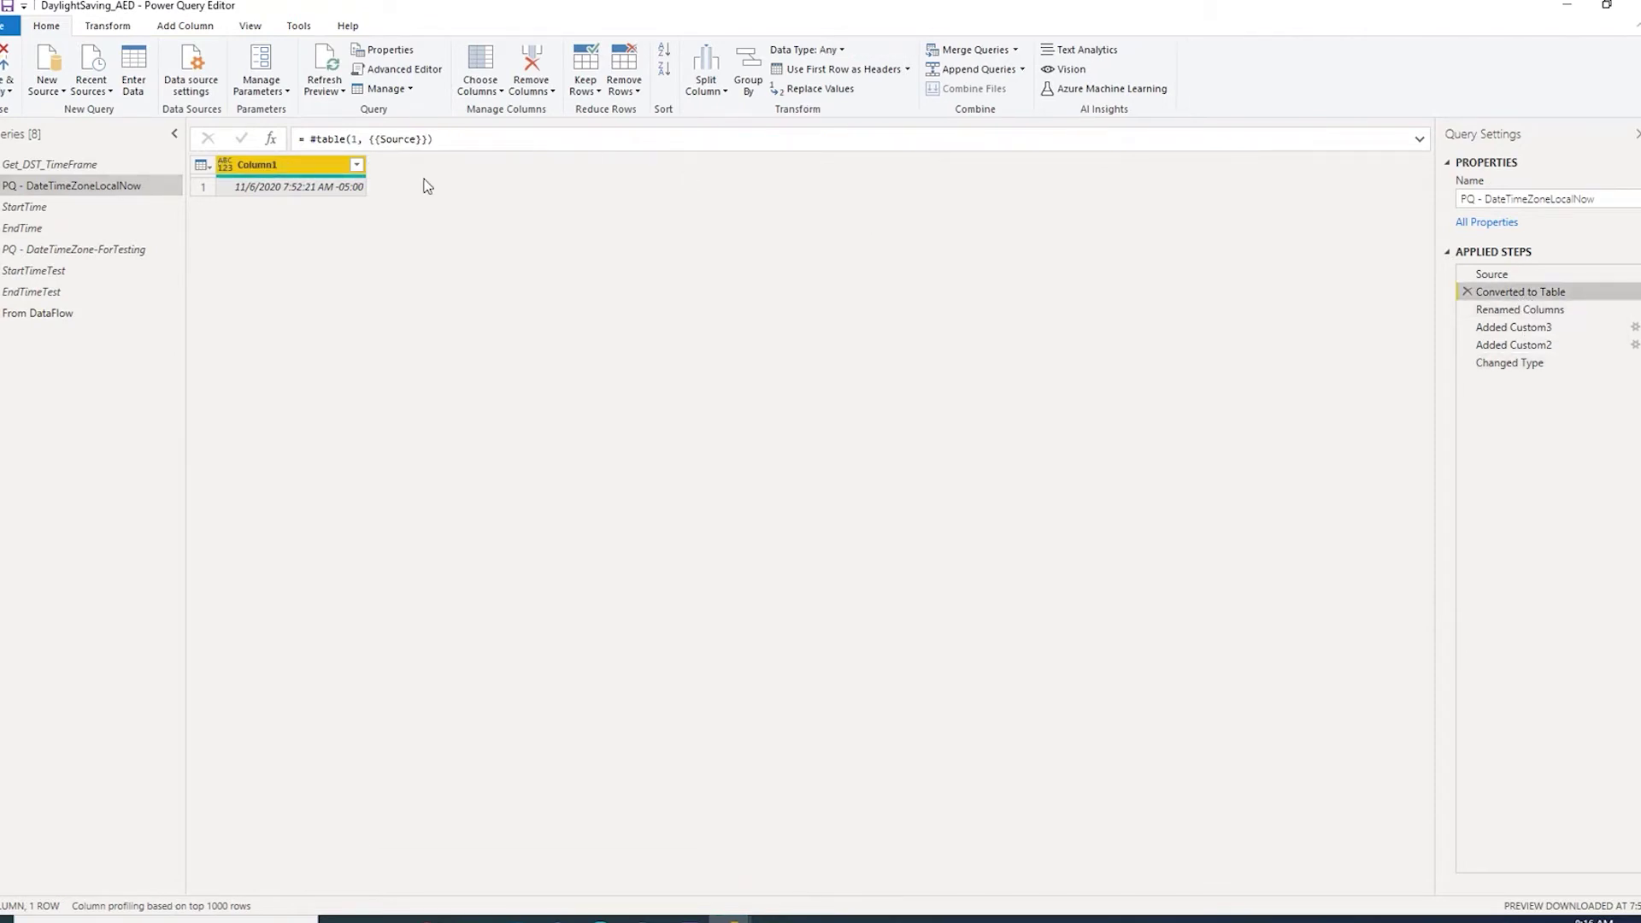
pyautogui.click(1526, 274)
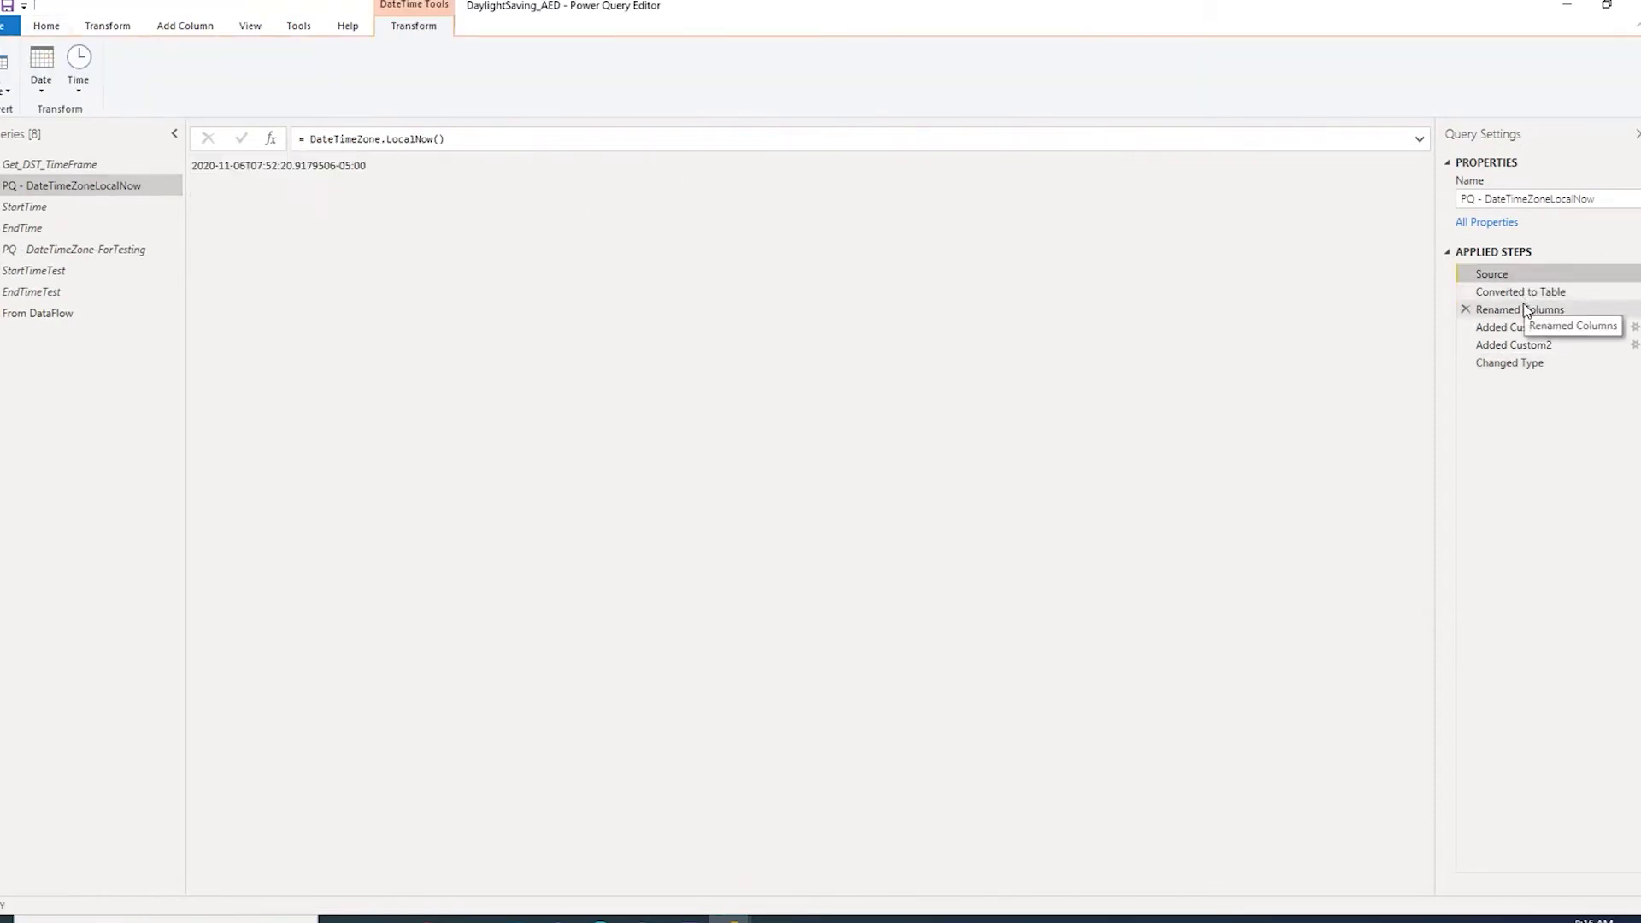
pyautogui.click(1520, 310)
pyautogui.click(1521, 327)
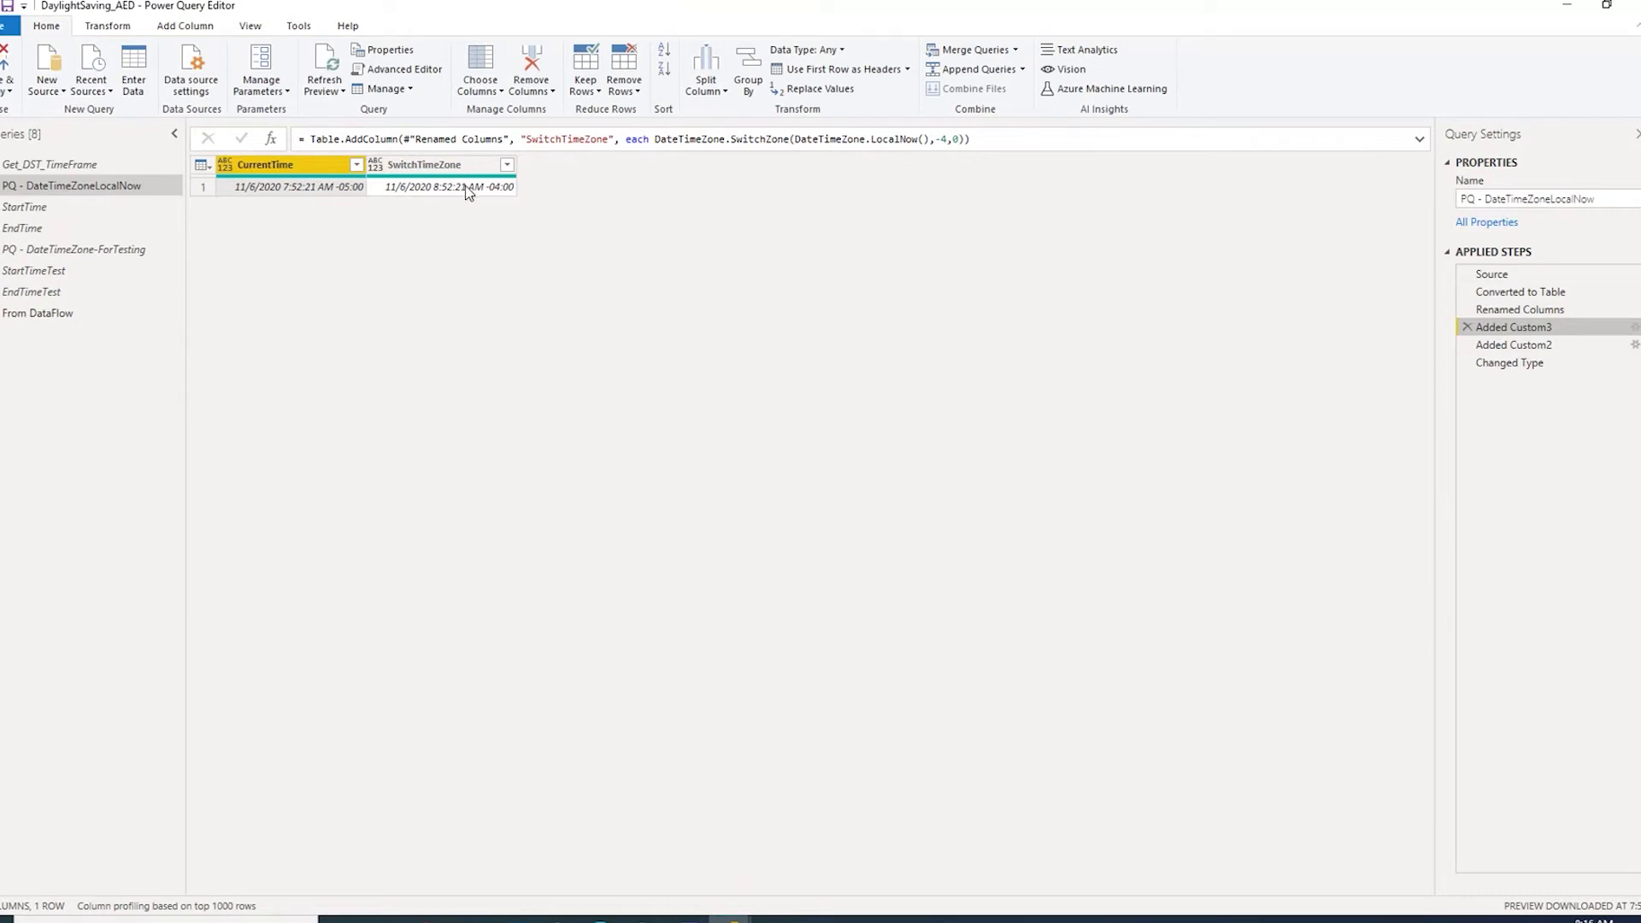
pyautogui.click(1515, 348)
pyautogui.click(1634, 344)
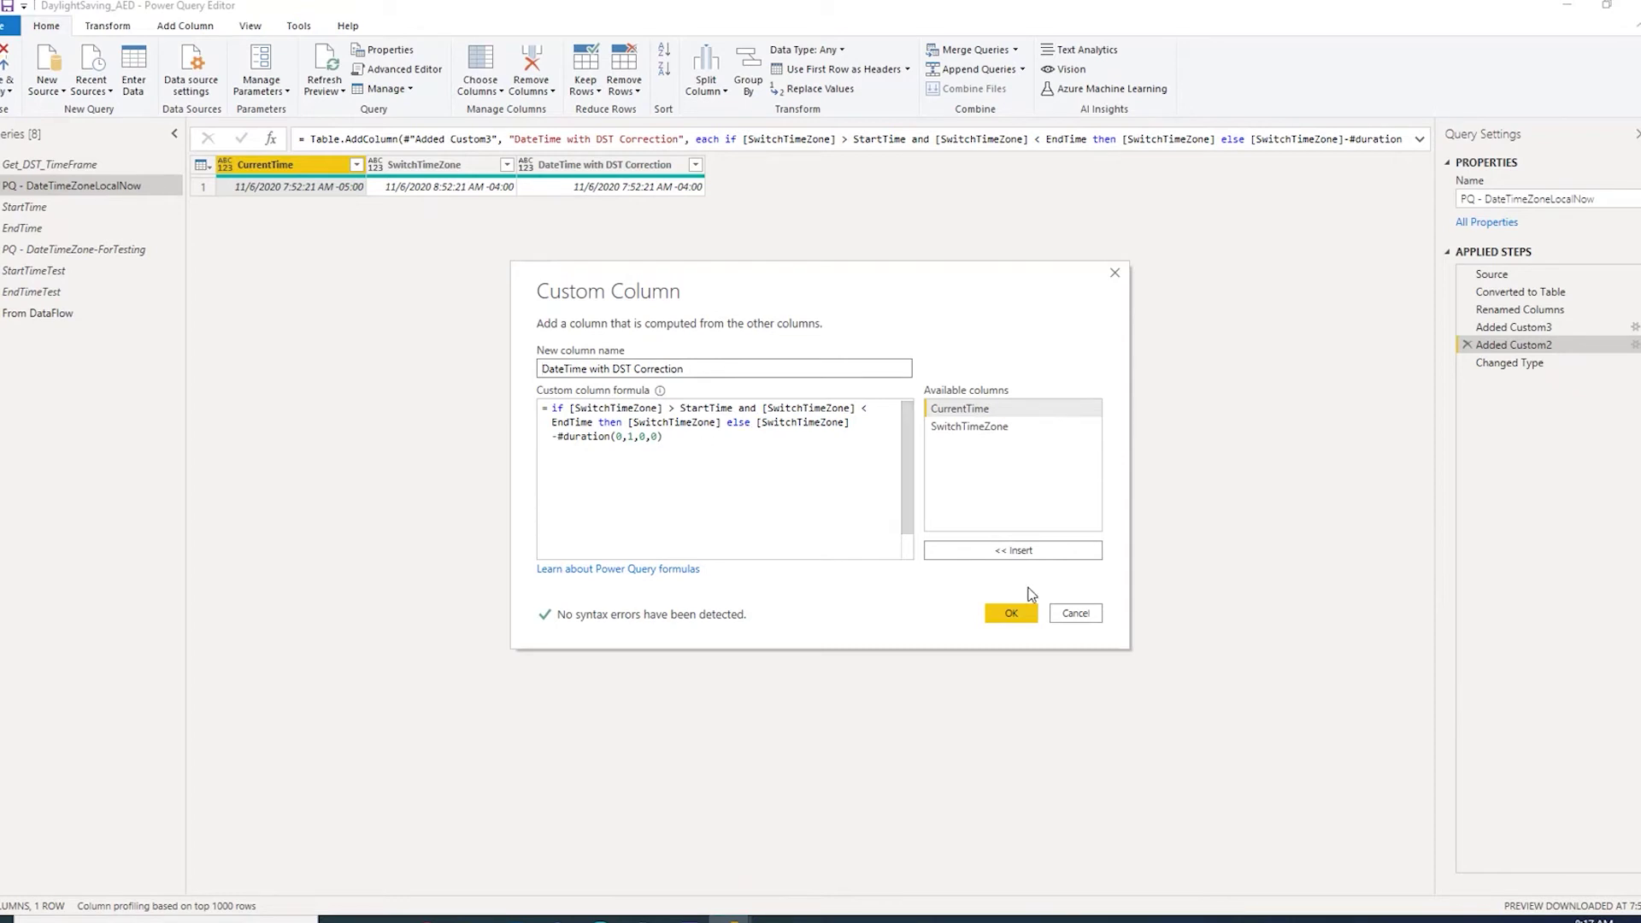
pyautogui.click(1075, 613)
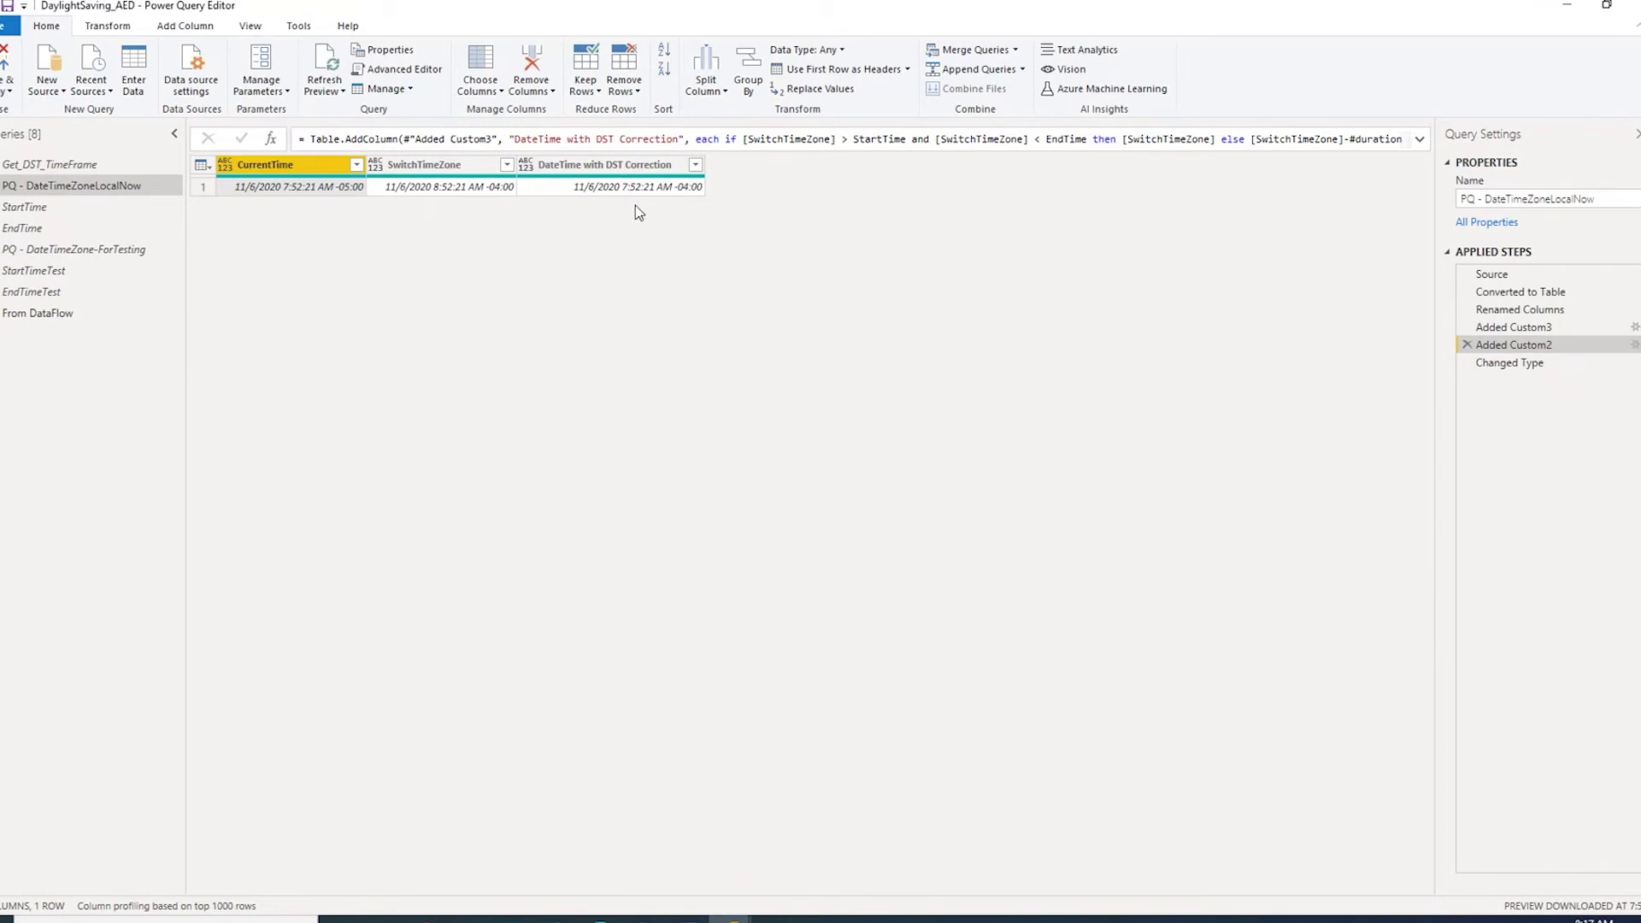
# Refresh the preview so times update to 8:17:14 AM, then open StartTimeTest
pyautogui.click(325, 68)
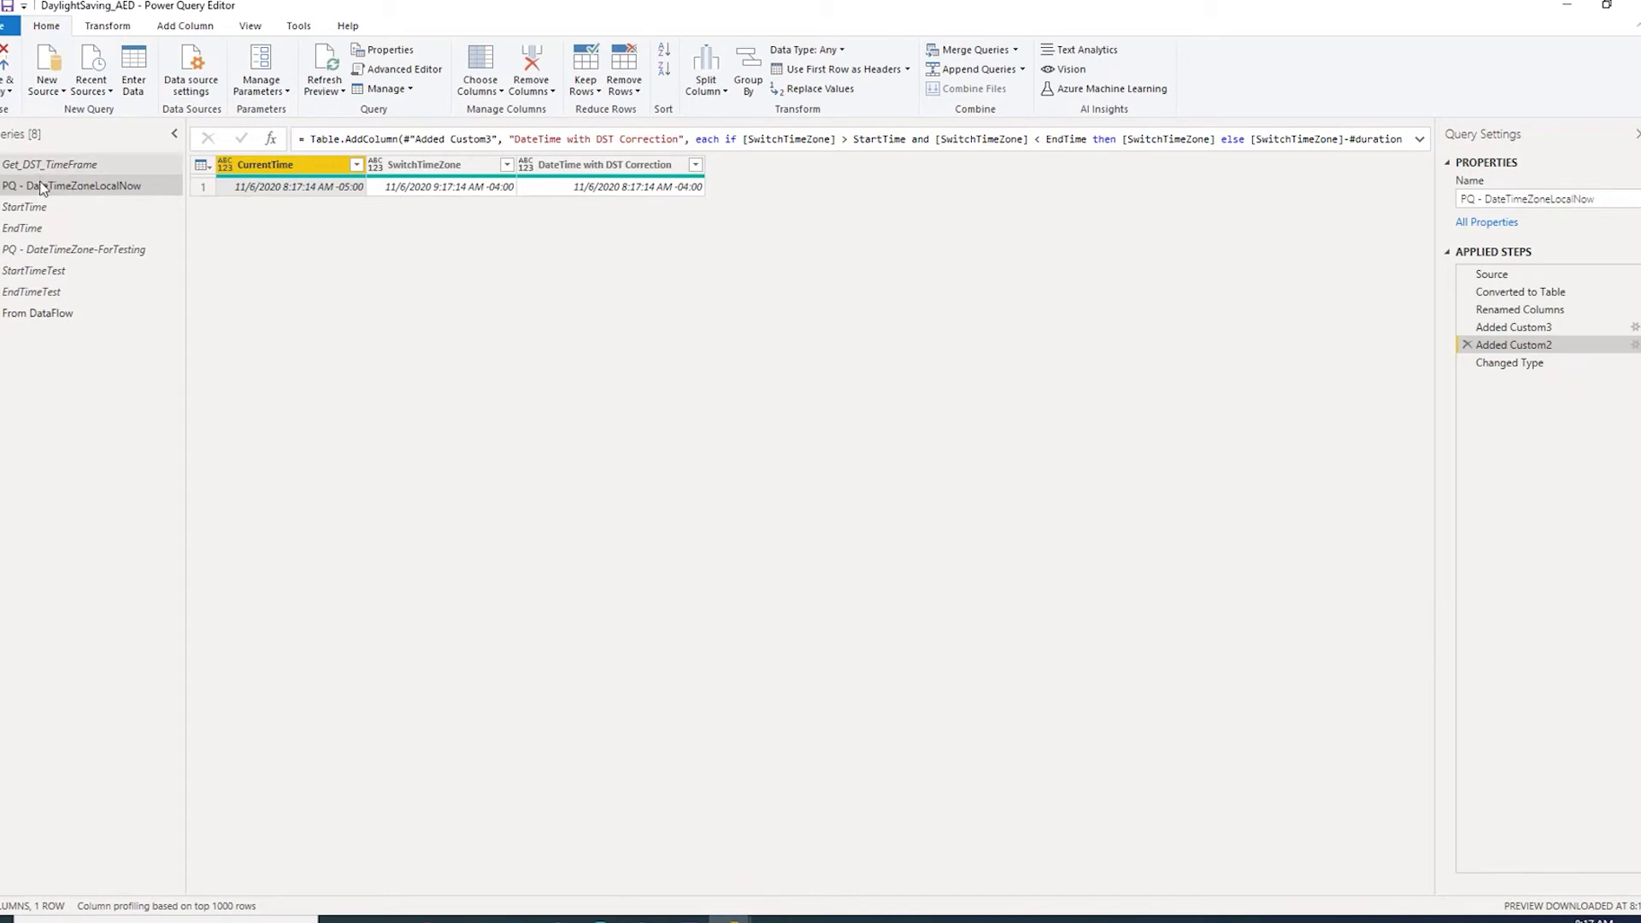
pyautogui.click(41, 275)
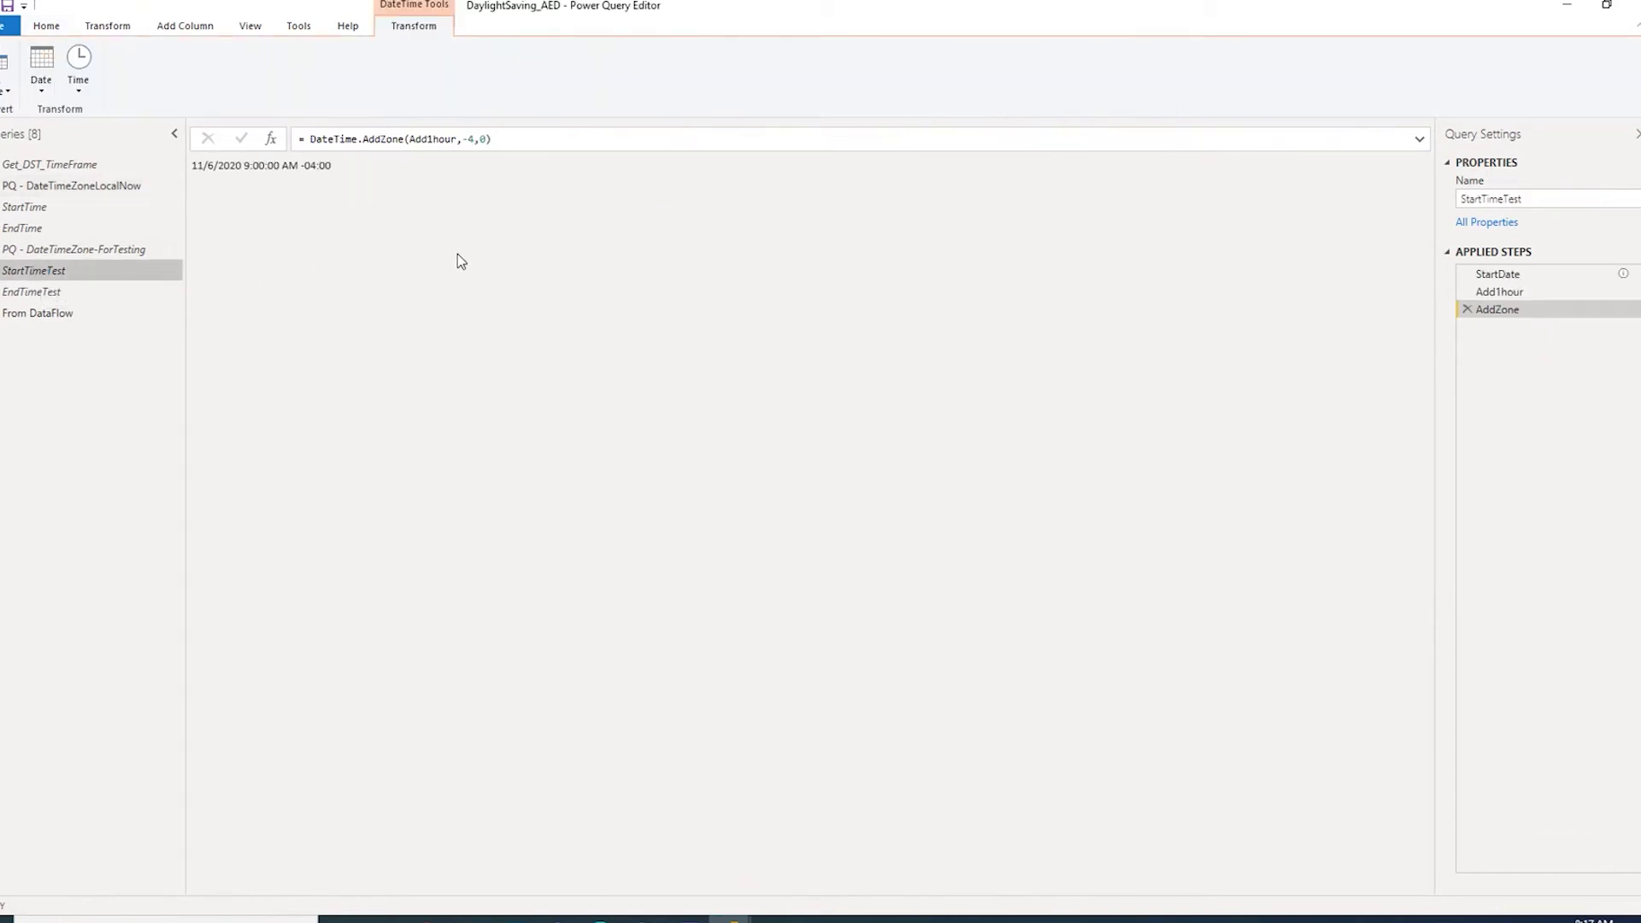
# Check the StartTimeTest and EndTimeTest StartDate values, then open PQ - DateTimeZone-ForTesting
pyautogui.click(1497, 275)
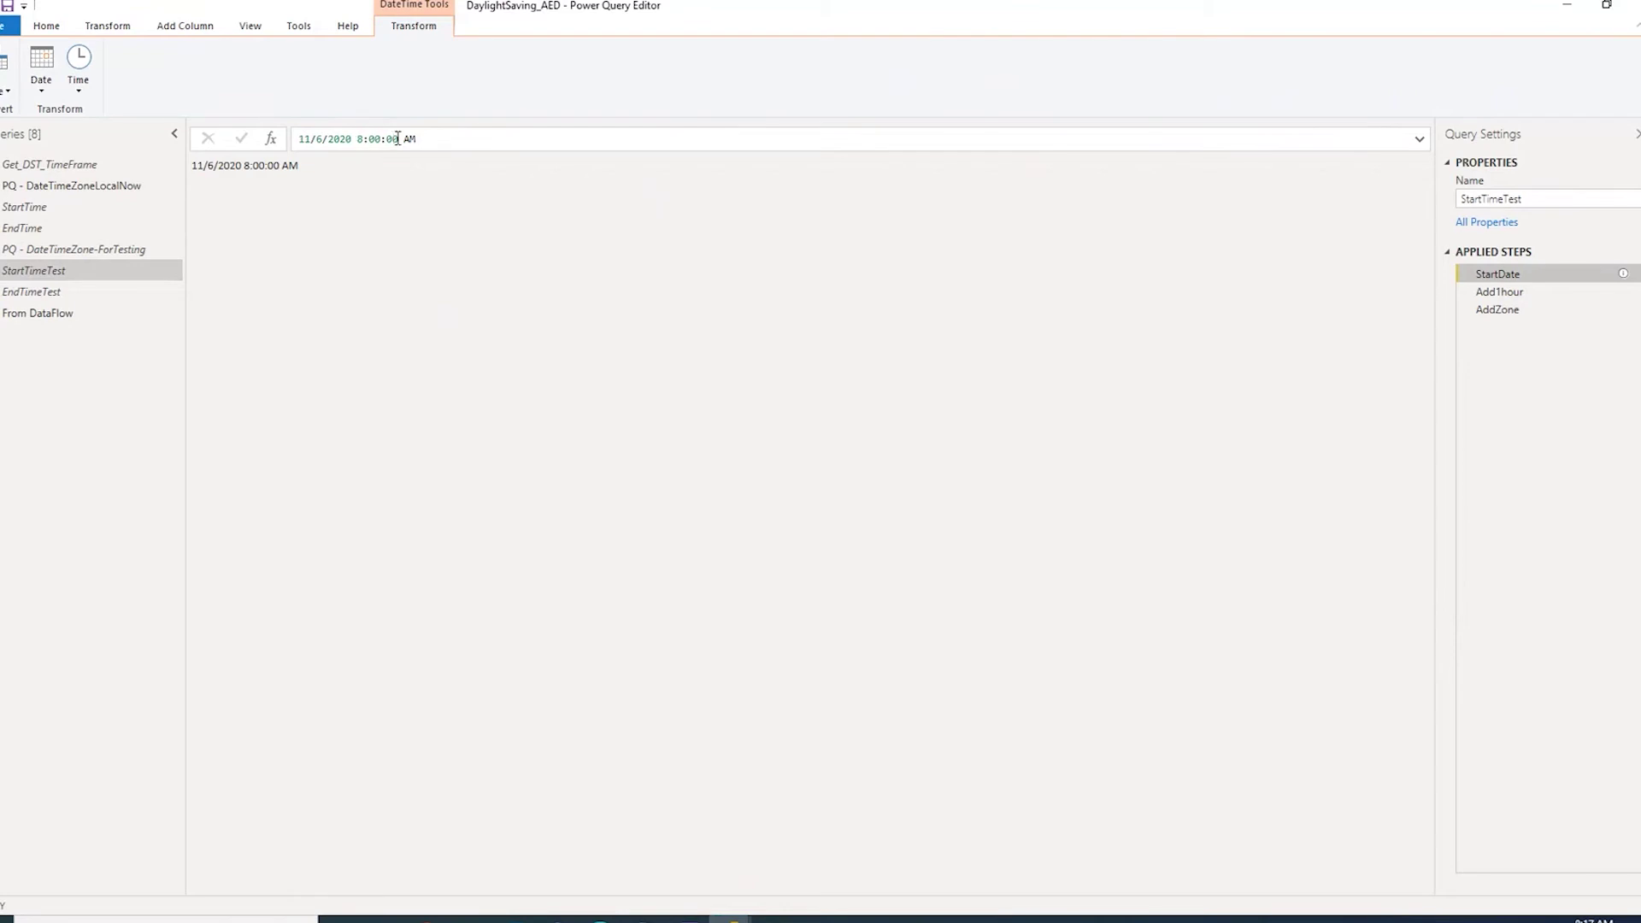
pyautogui.click(60, 295)
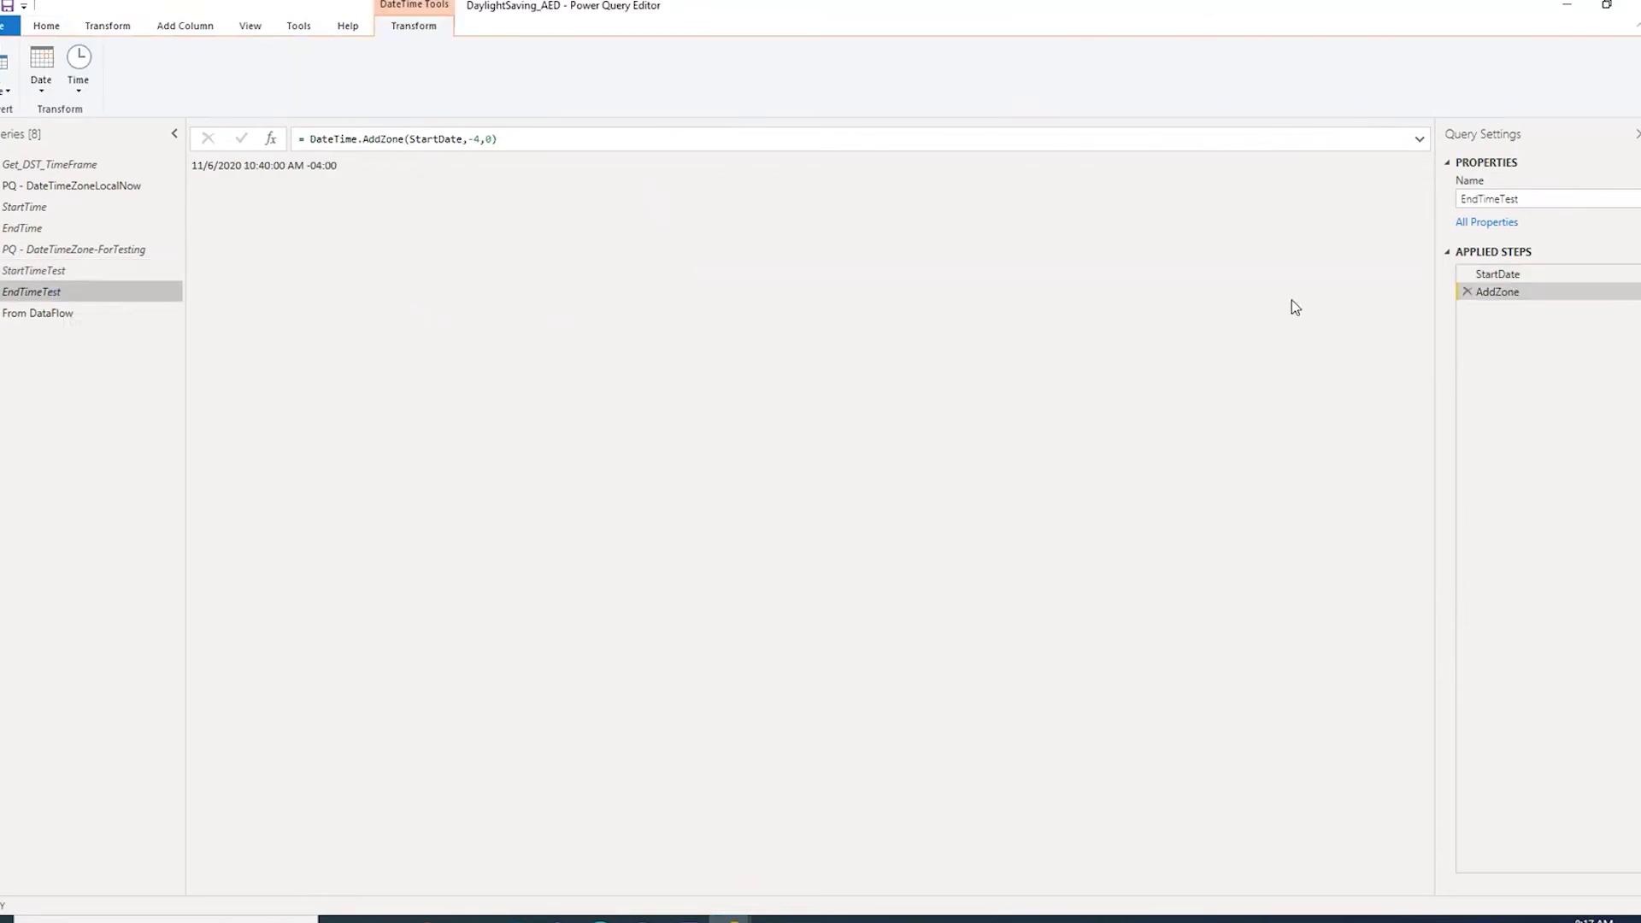
pyautogui.click(1487, 276)
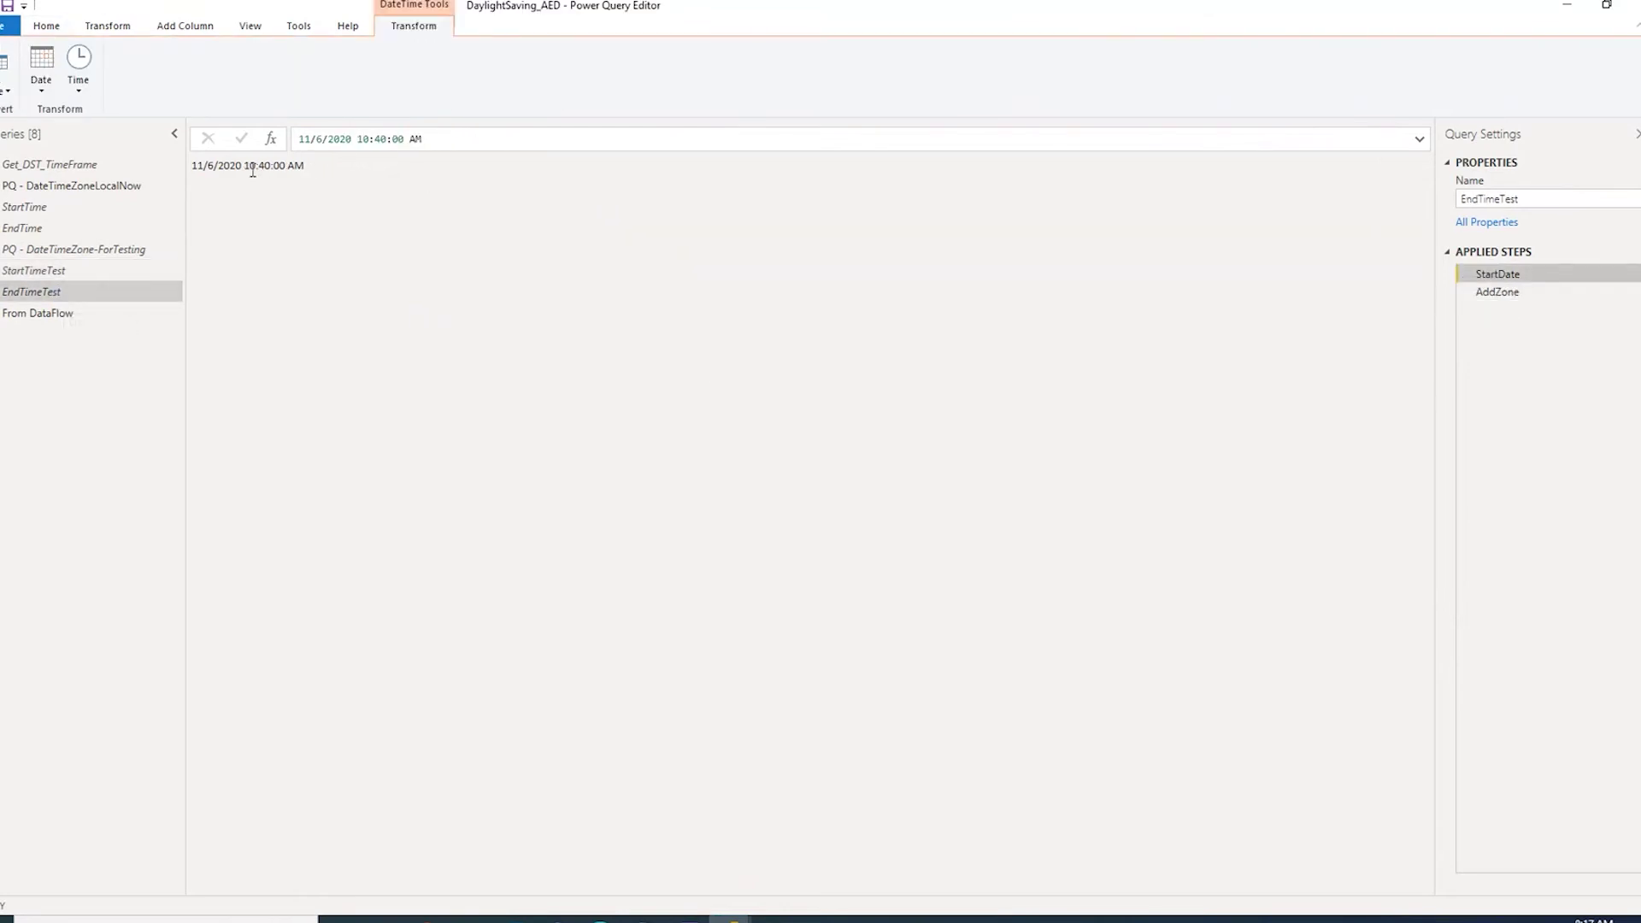
pyautogui.click(94, 250)
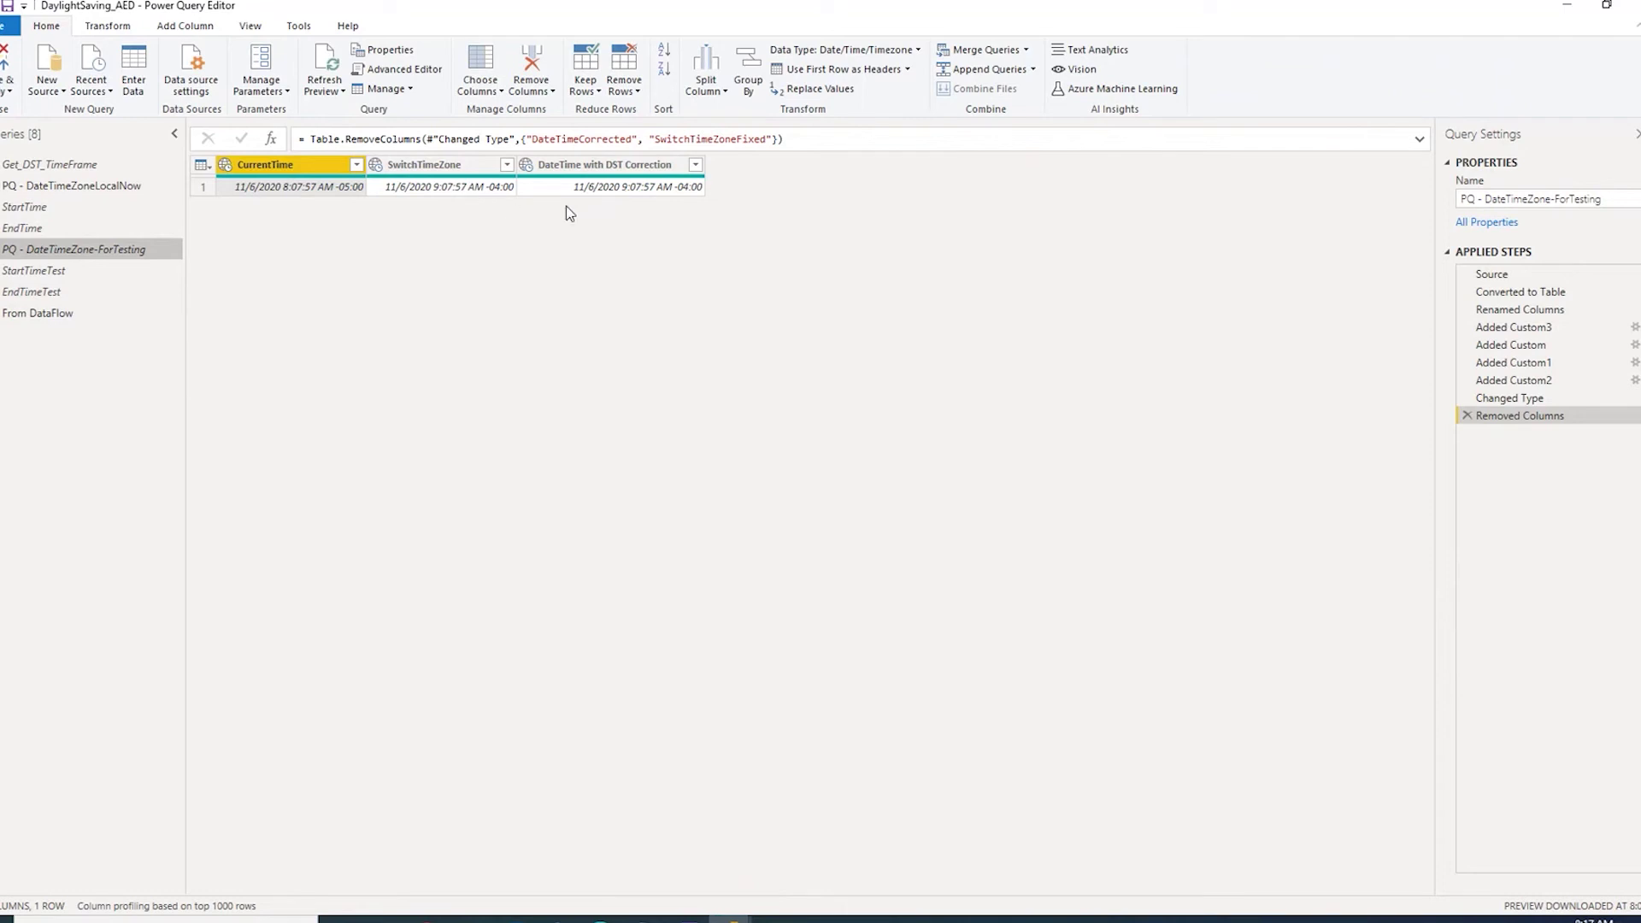
# Change StartTimeTest's start hour from 8 to 9, then verify ForTesting's corrected time drops an hour
pyautogui.click(47, 270)
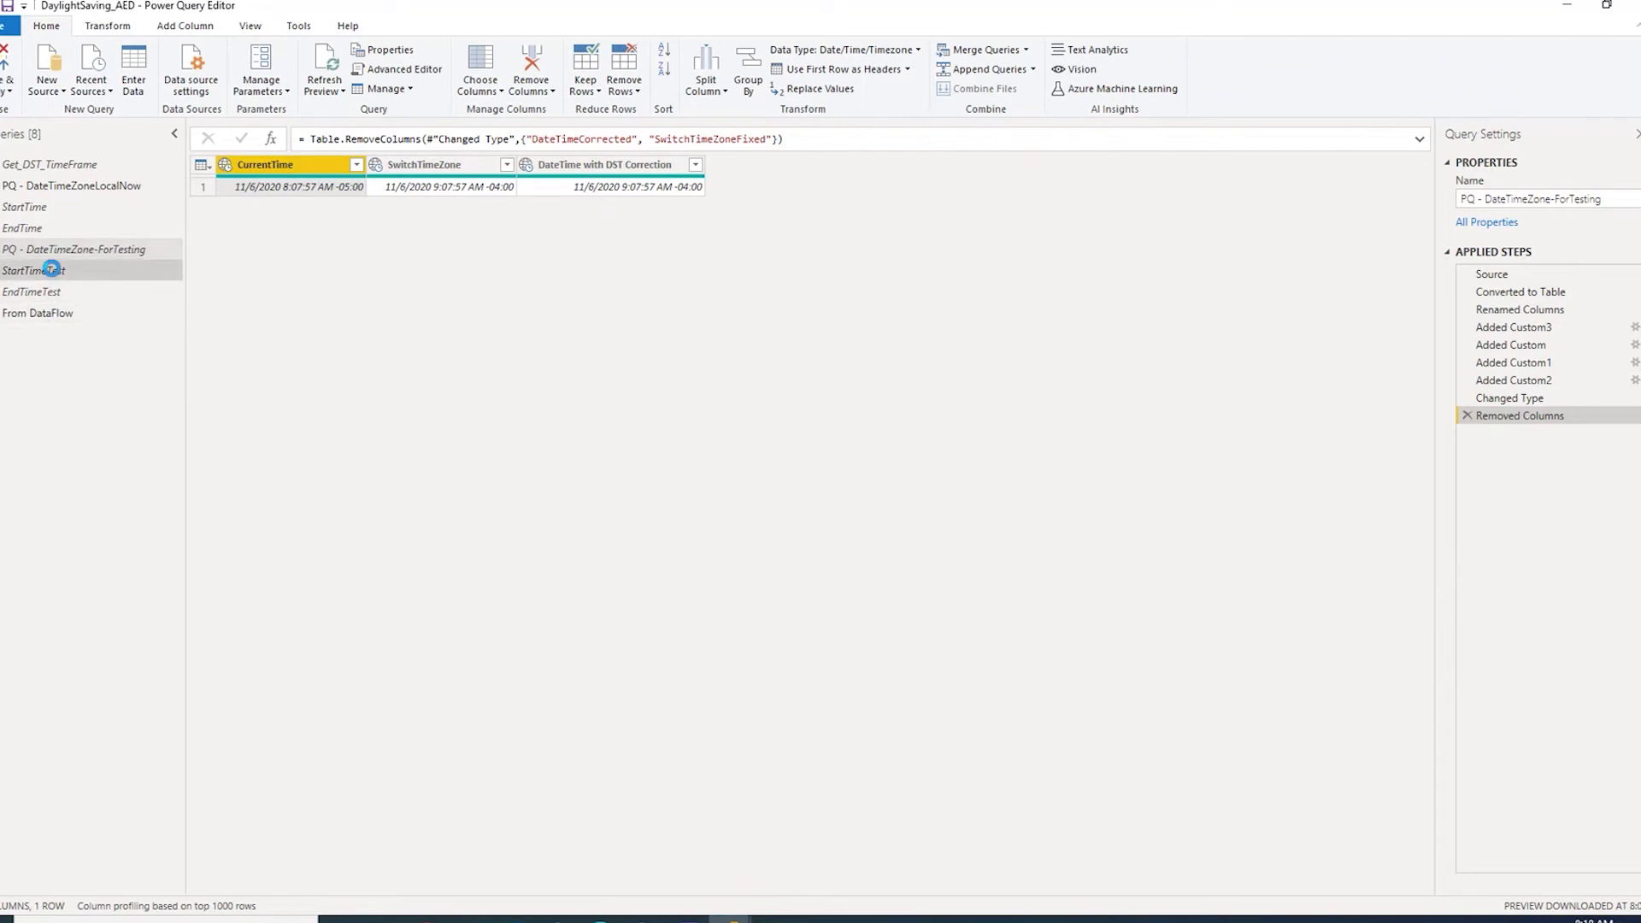
pyautogui.click(1491, 274)
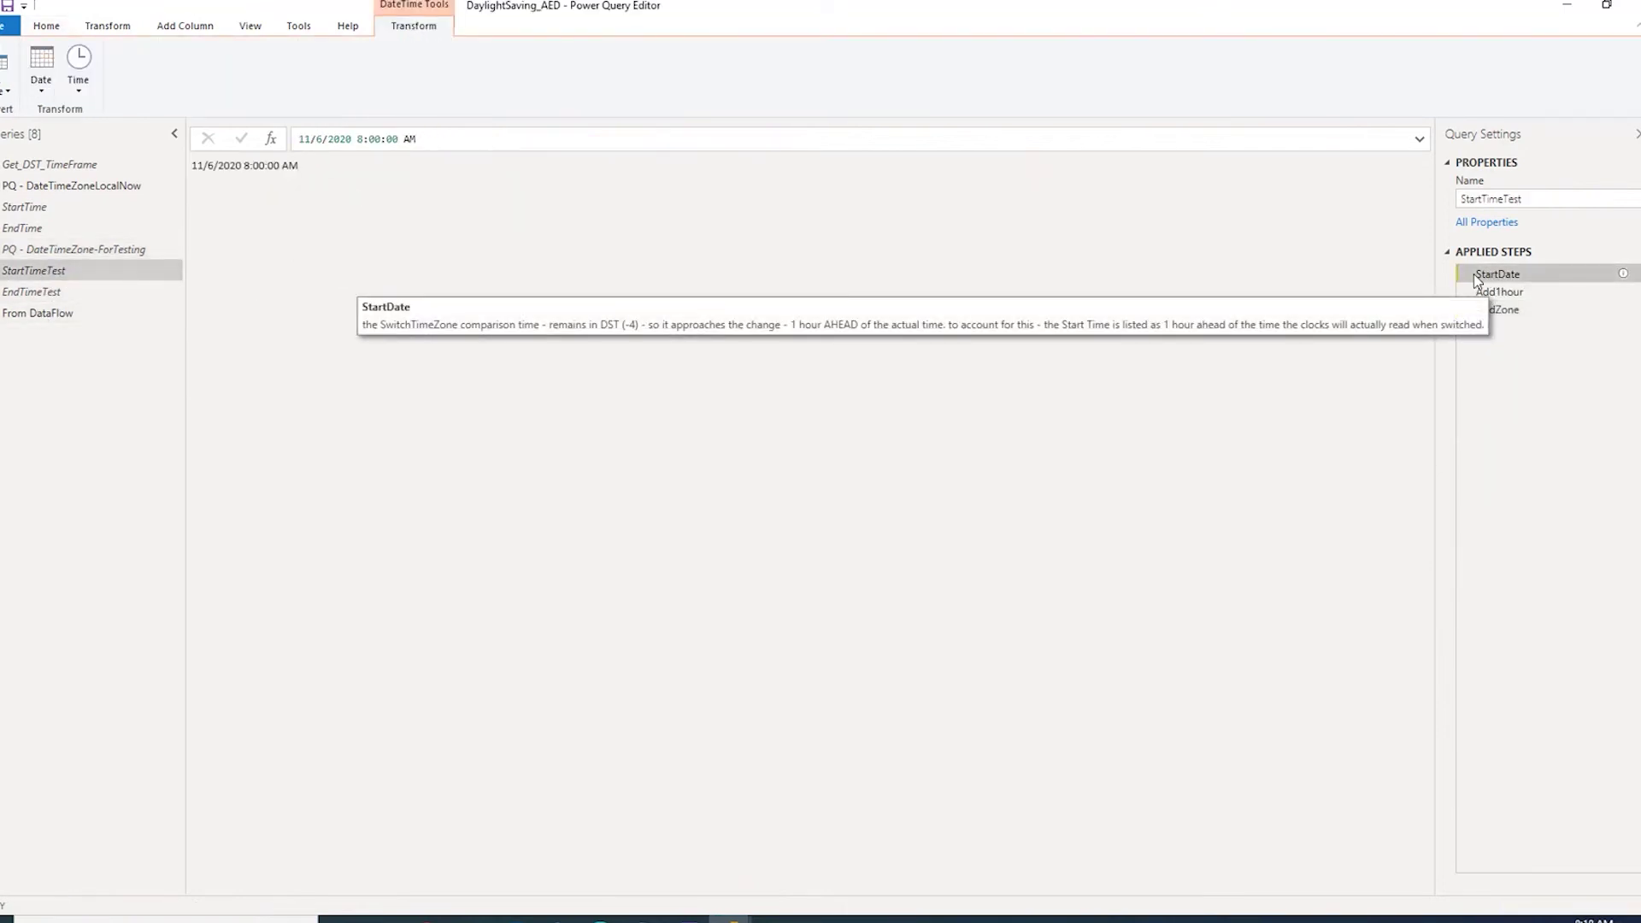
pyautogui.click(362, 139)
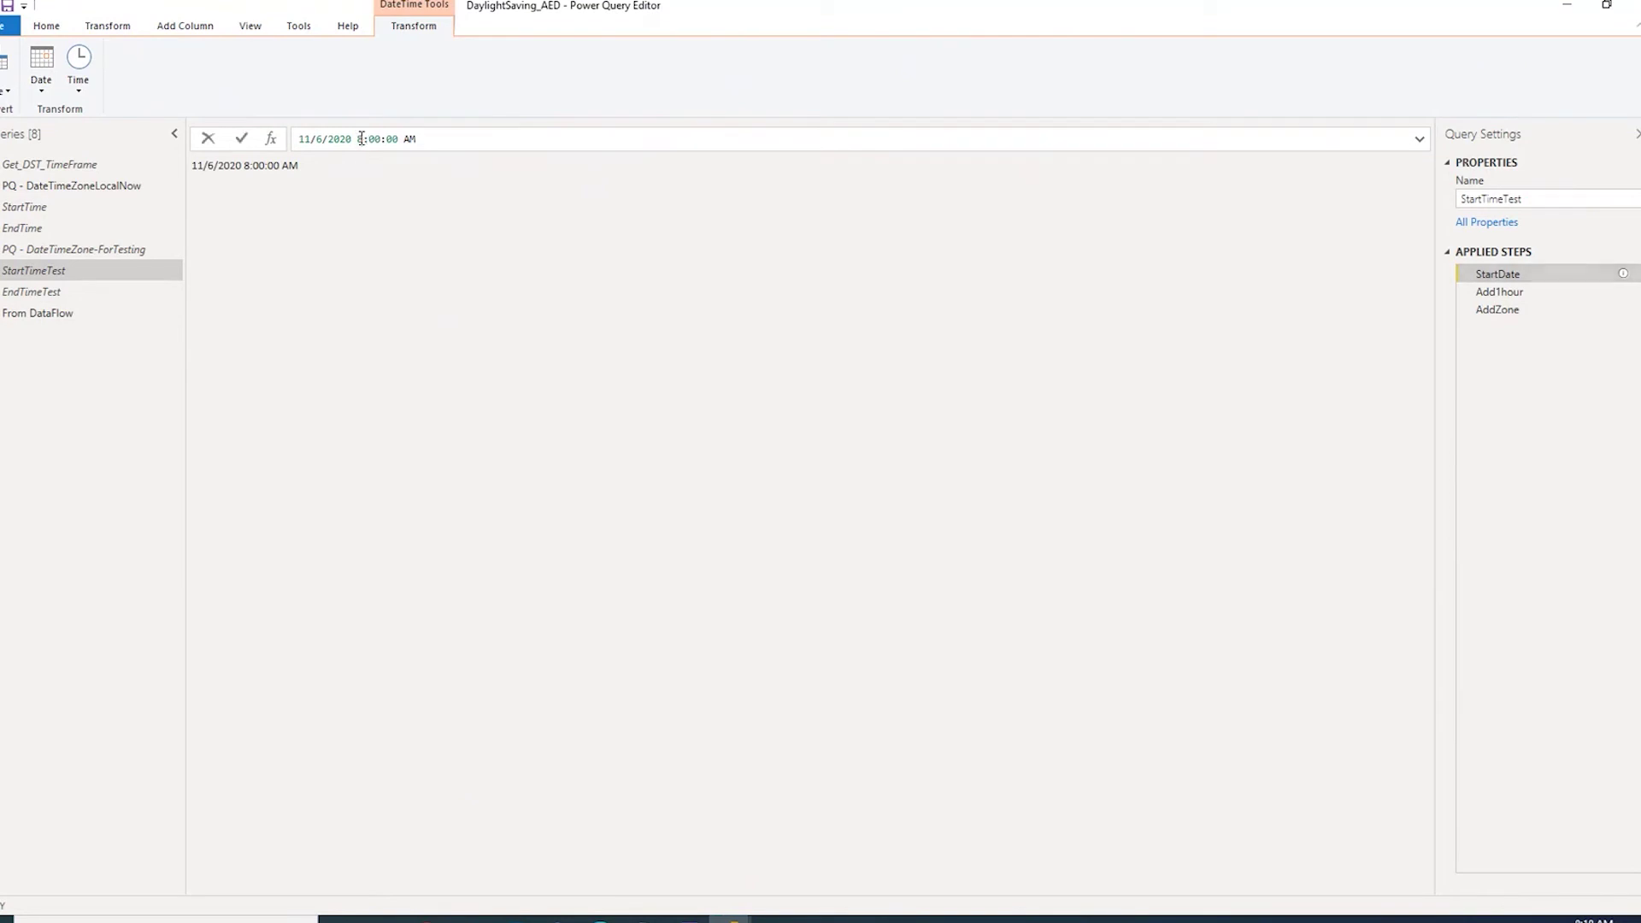
pyautogui.doubleClick(363, 139)
pyautogui.write('9')
pyautogui.click(241, 142)
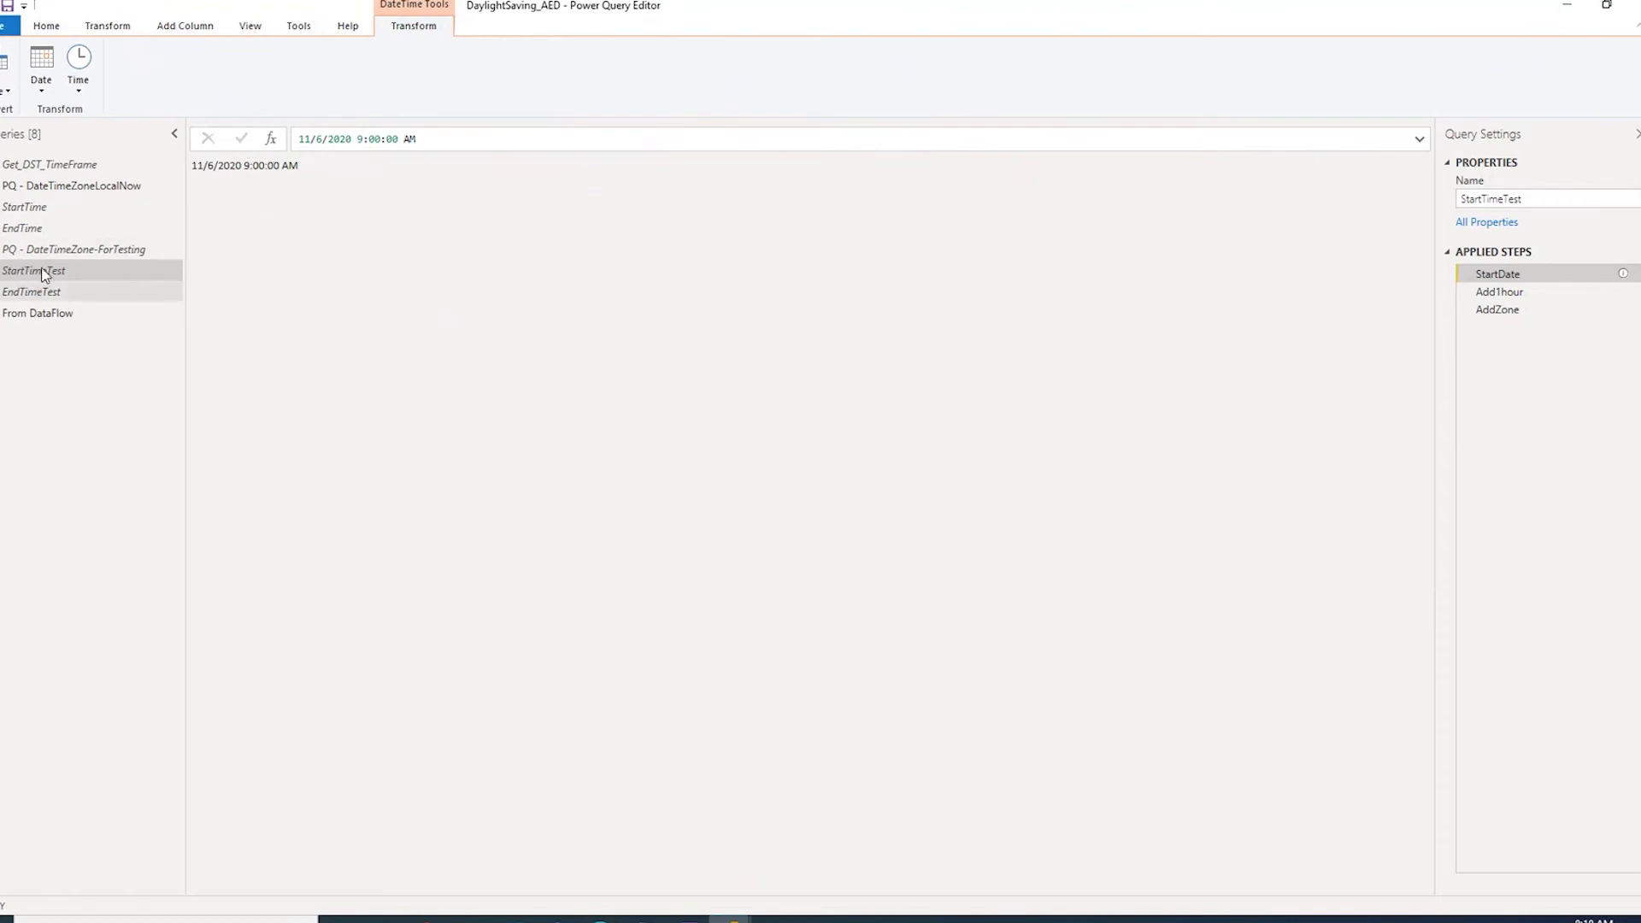
pyautogui.click(55, 249)
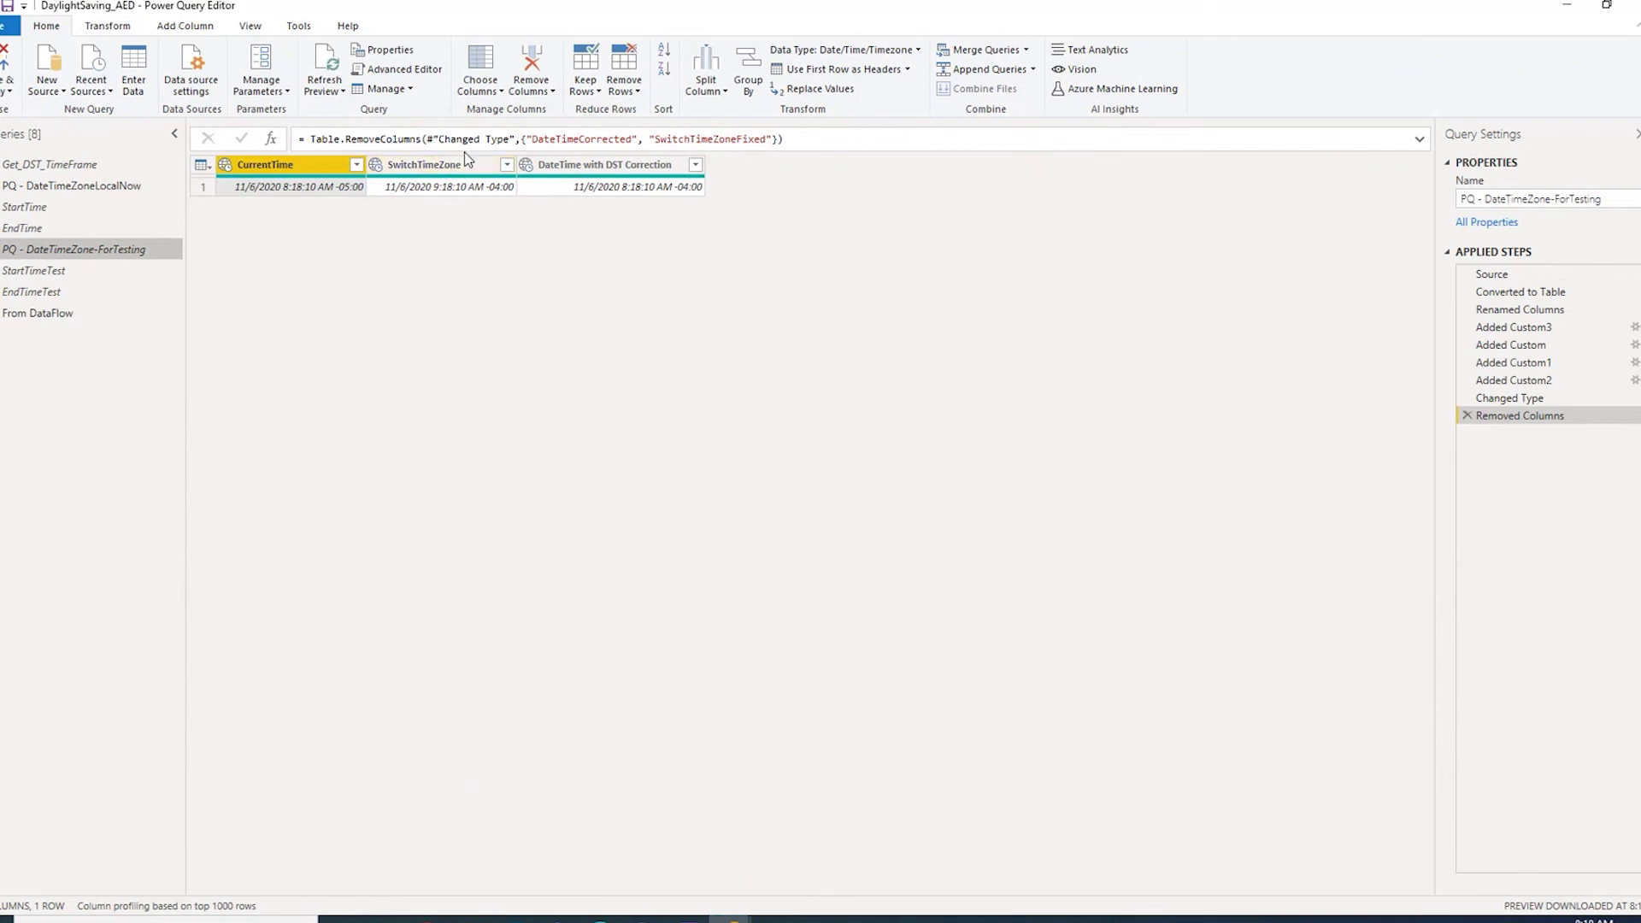
pyautogui.click(32, 207)
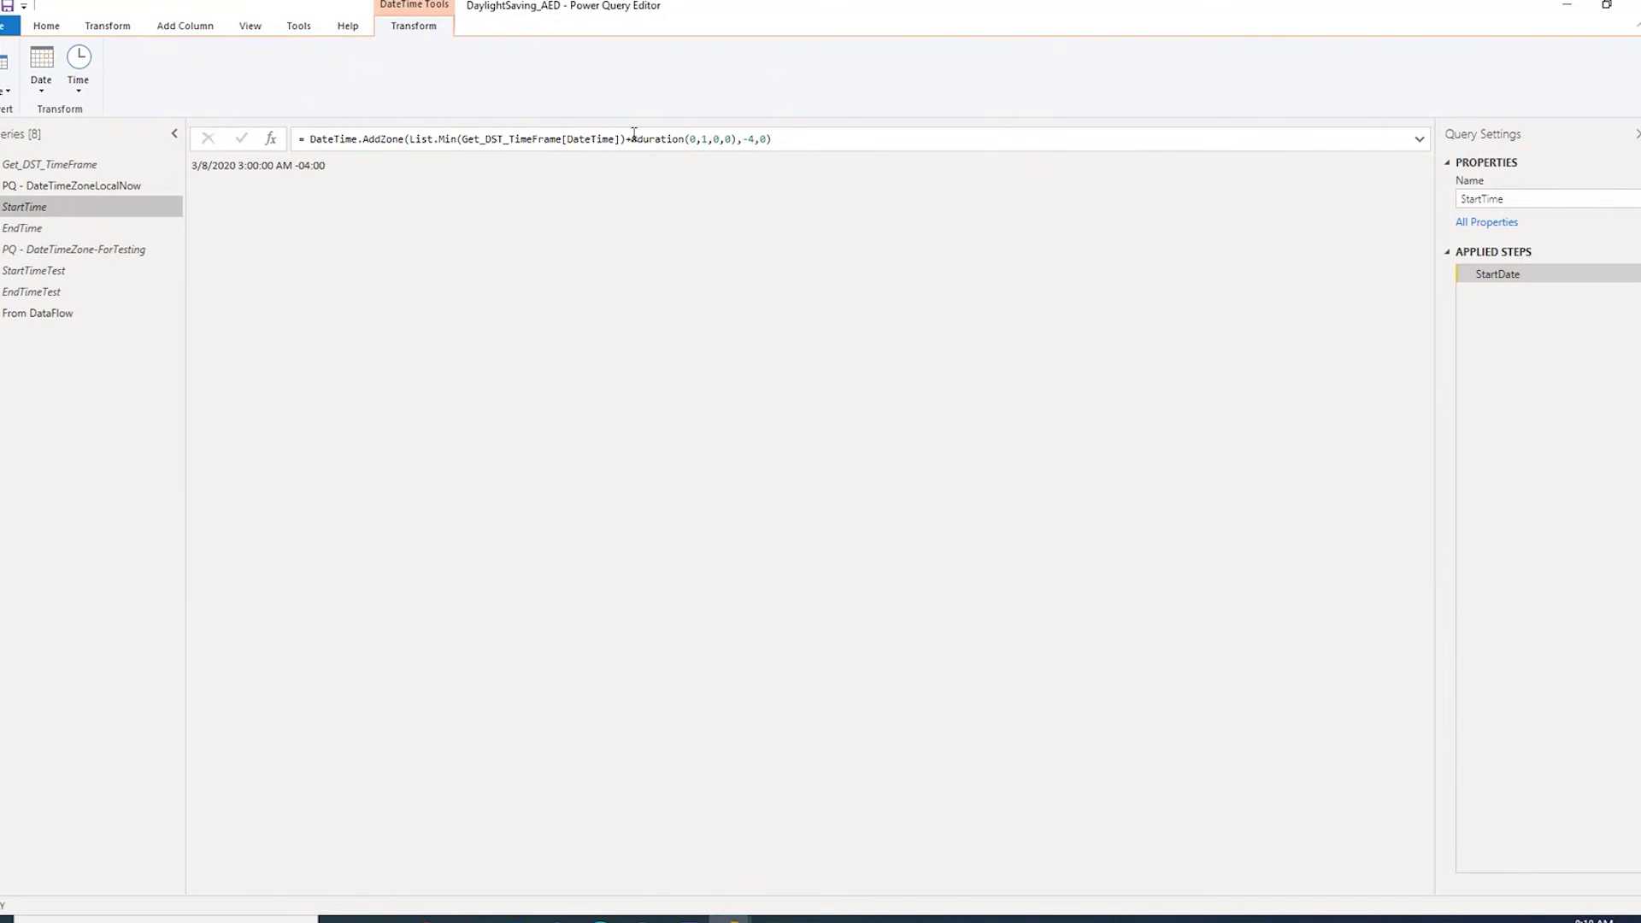
# Highlight the one-hour #duration(0,1,0,0) in the StartTime formula, then switch to PQ - DateTimeZoneLocalNow
pyautogui.moveTo(630, 139); pyautogui.dragTo(737, 139)
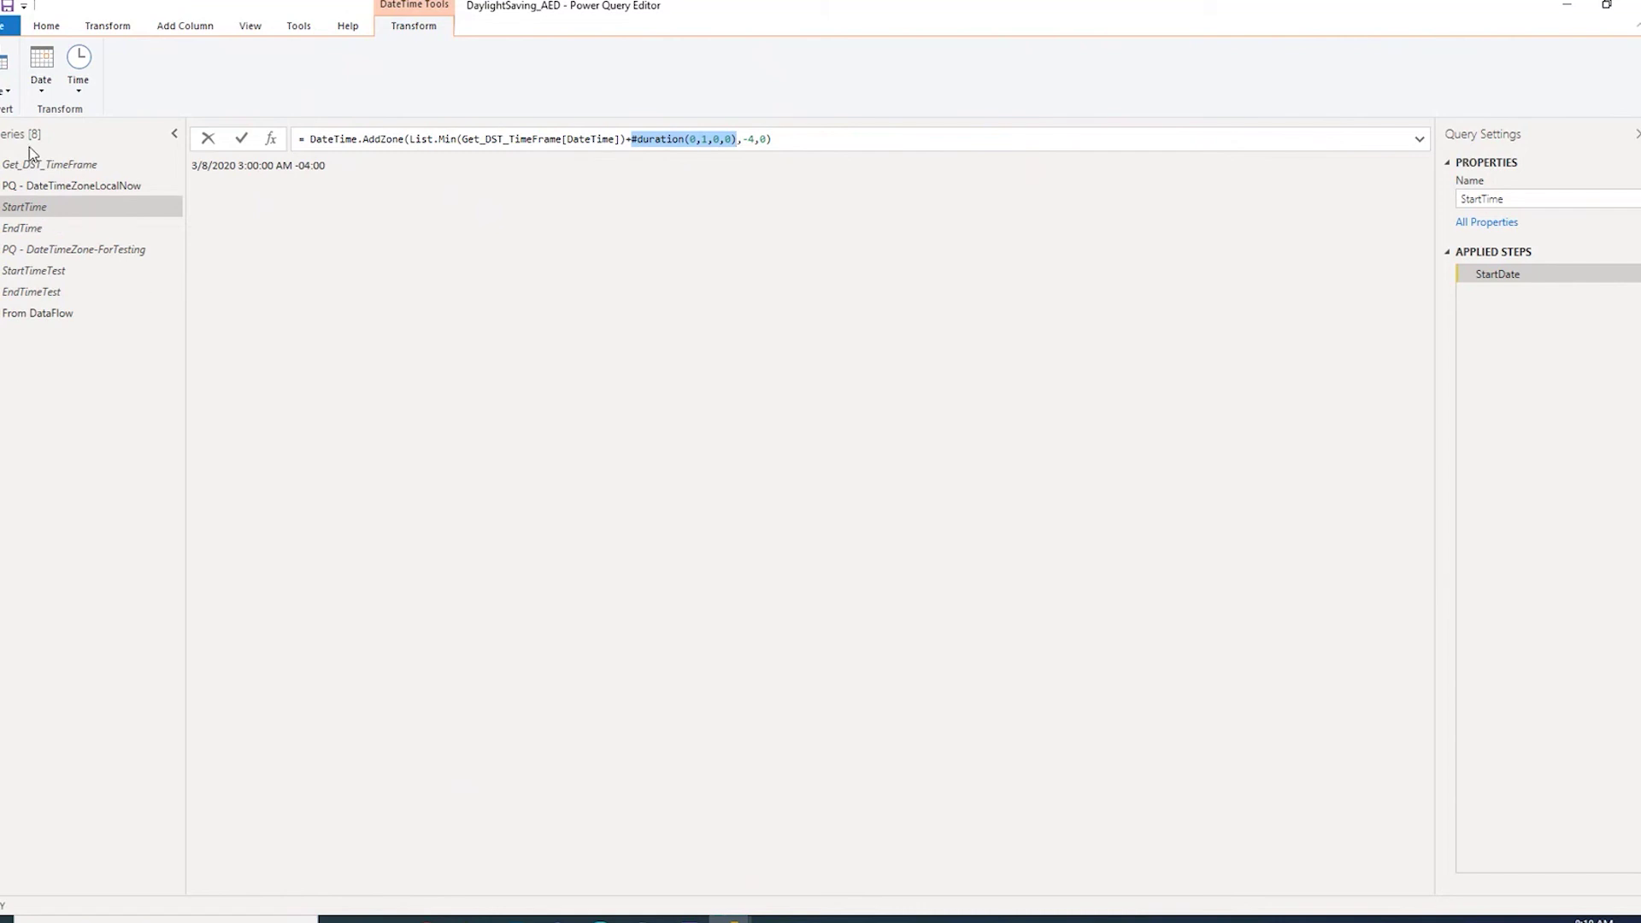
pyautogui.click(47, 186)
pyautogui.click(108, 190)
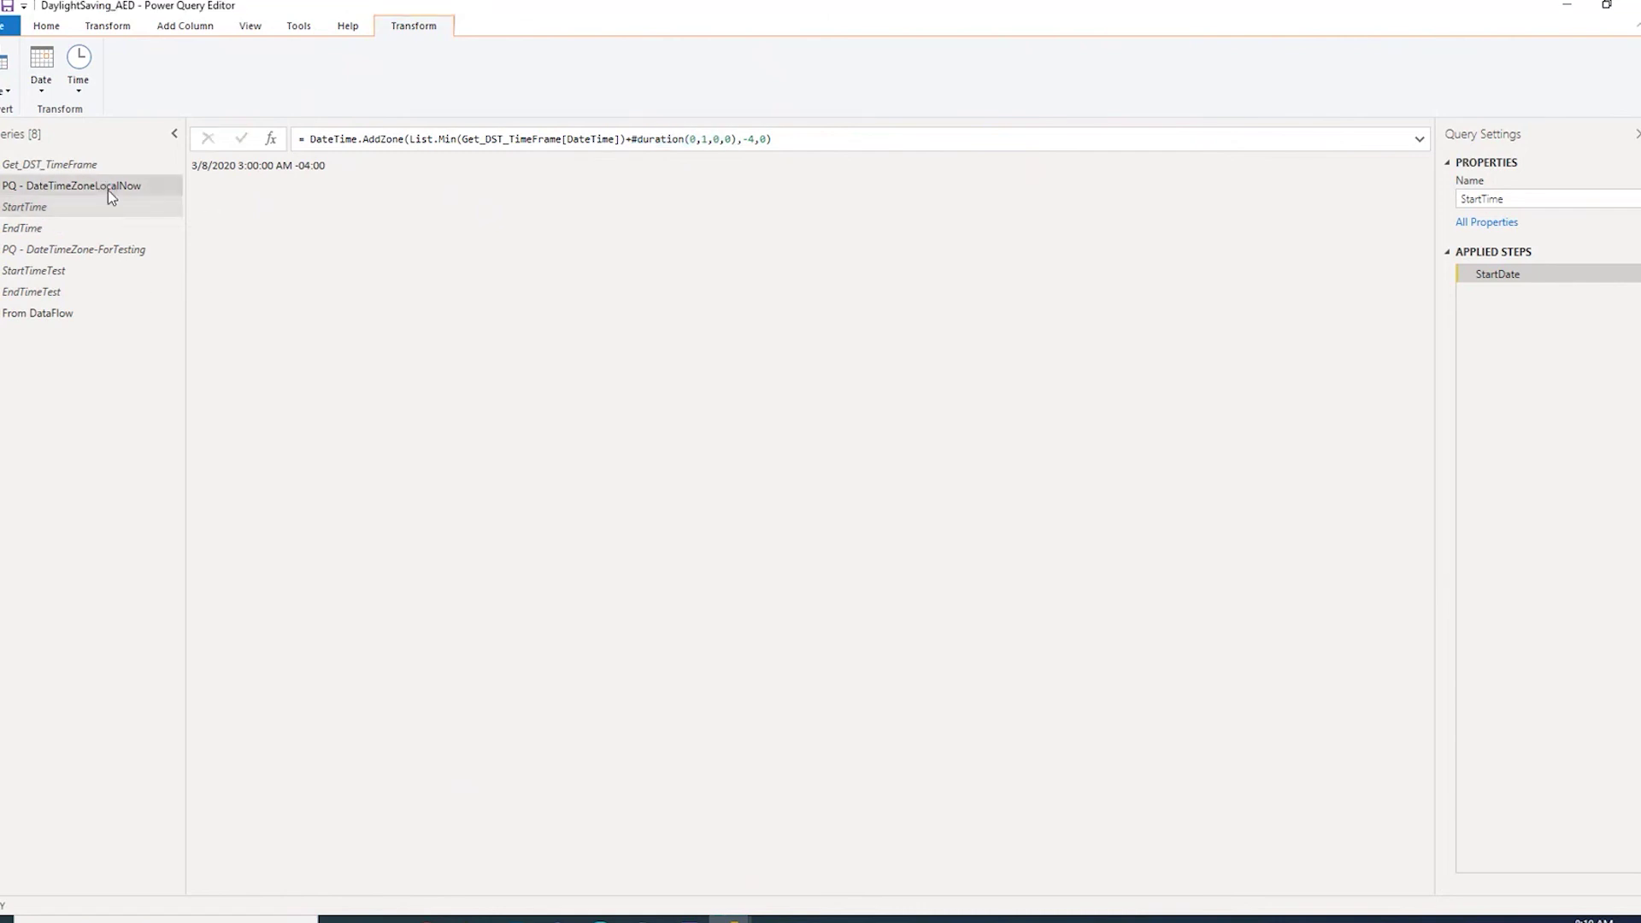
pyautogui.moveTo(424, 180)
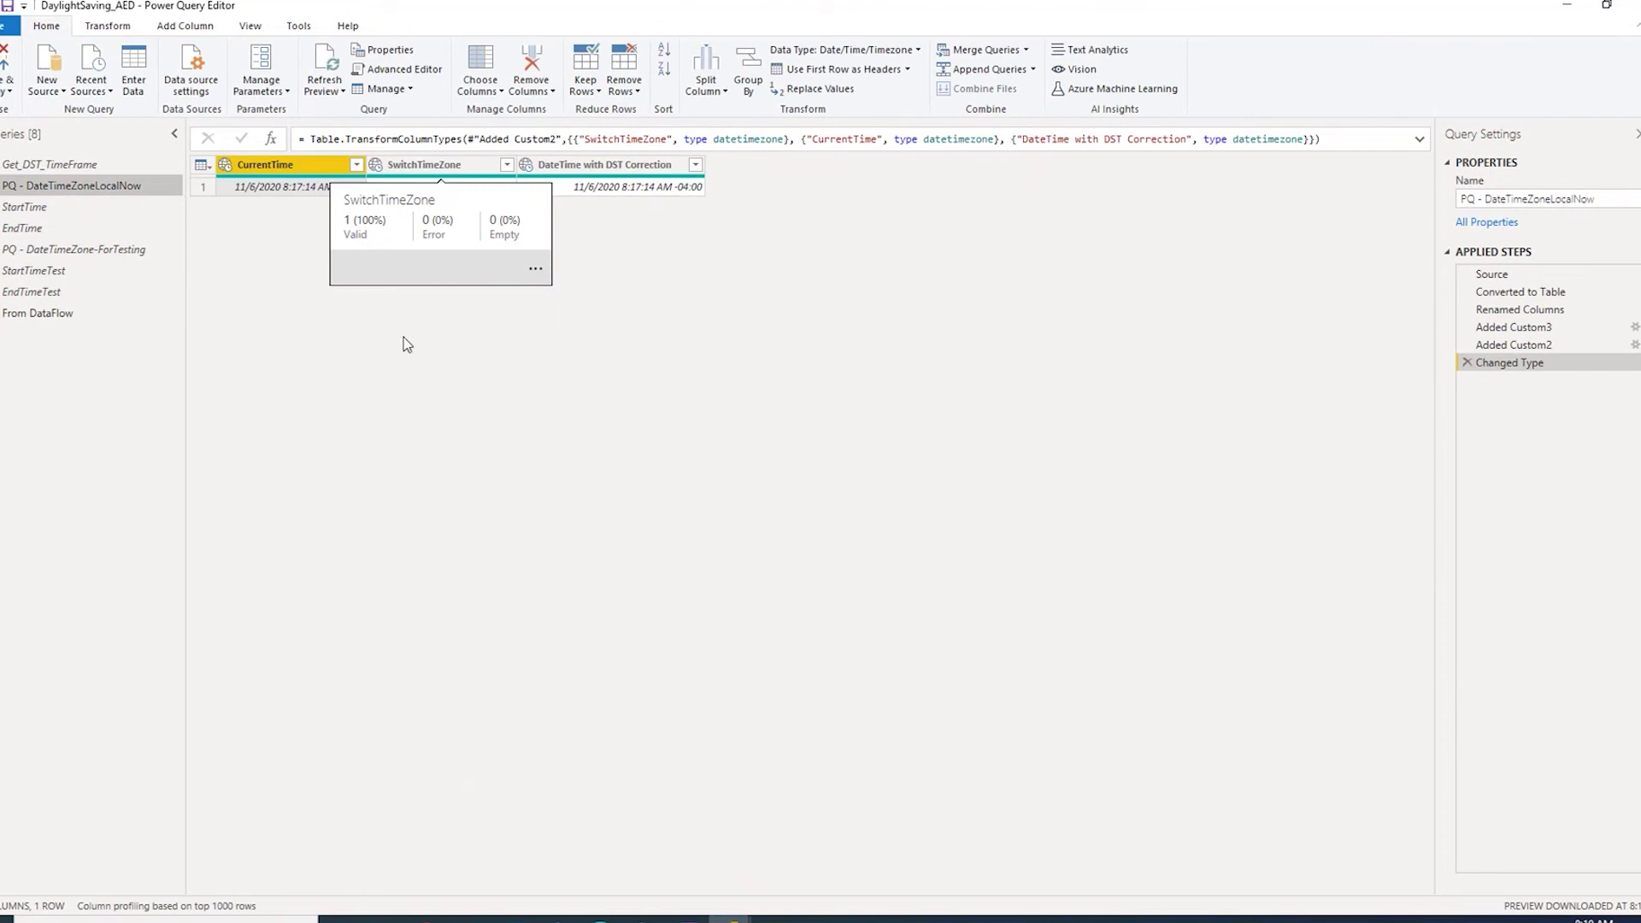